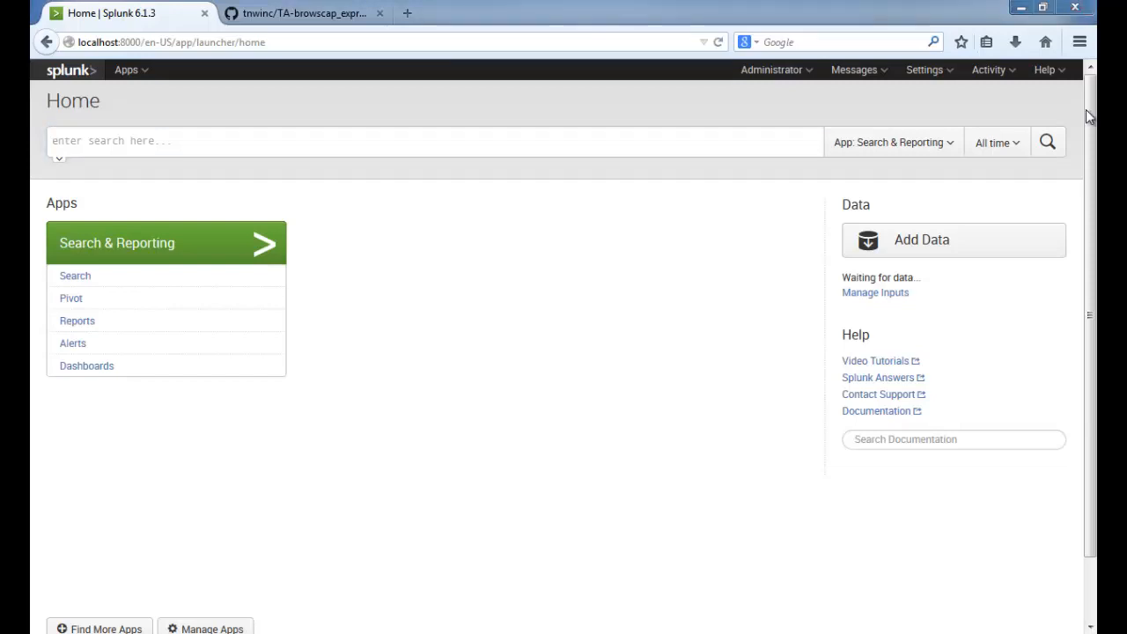
Run the search index=iis "login.html" | head 1 over all time.
right_click(234, 149)
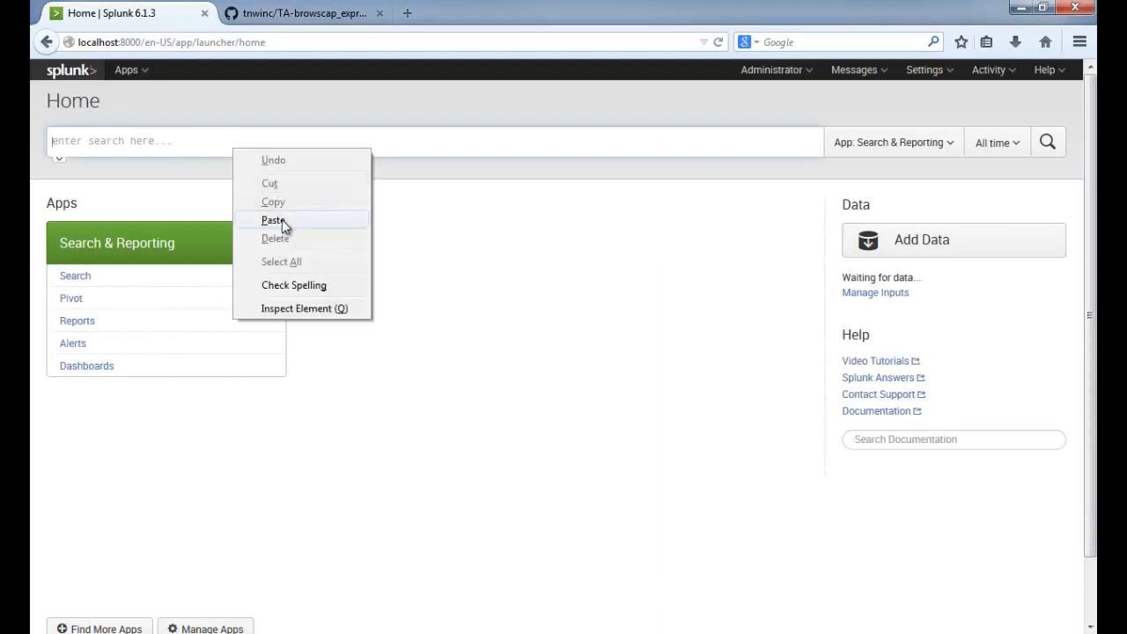
left_click(273, 220)
left_click(1046, 144)
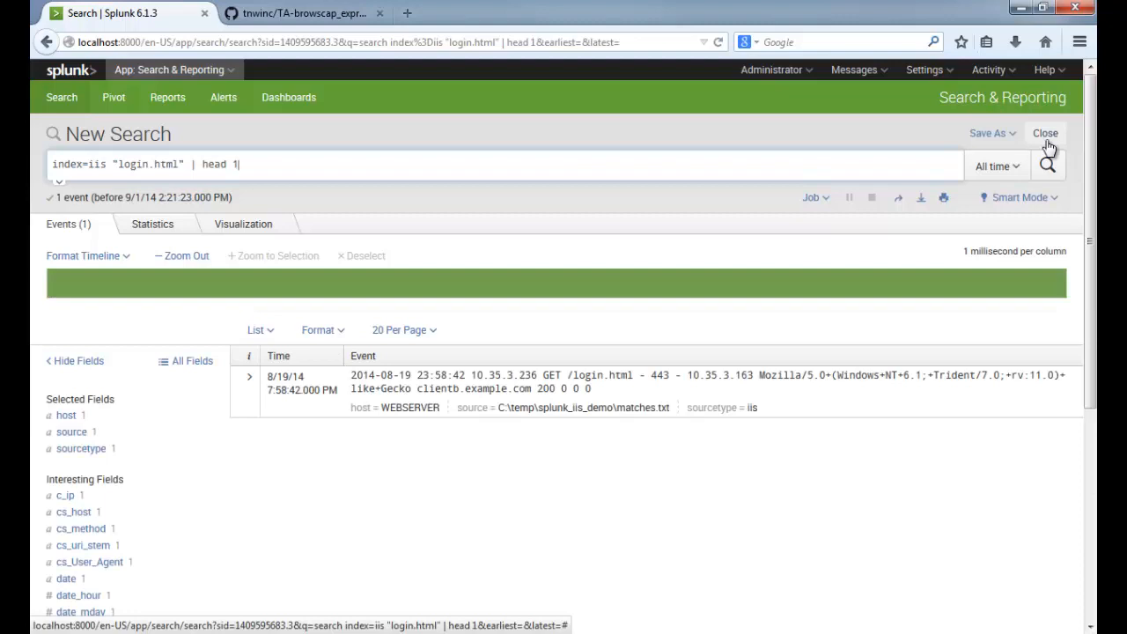
Expand the returned login.html event to review its extracted fields, including cs_User_Agent, and collapse it again.
left_click(247, 396)
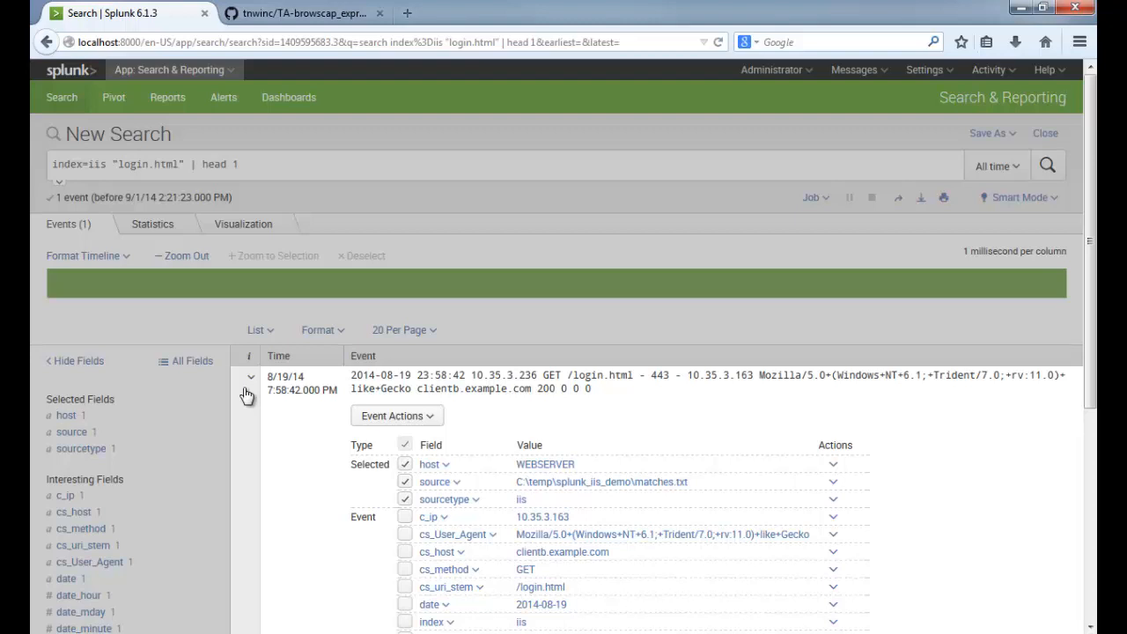
scroll(246, 398, "down", 4)
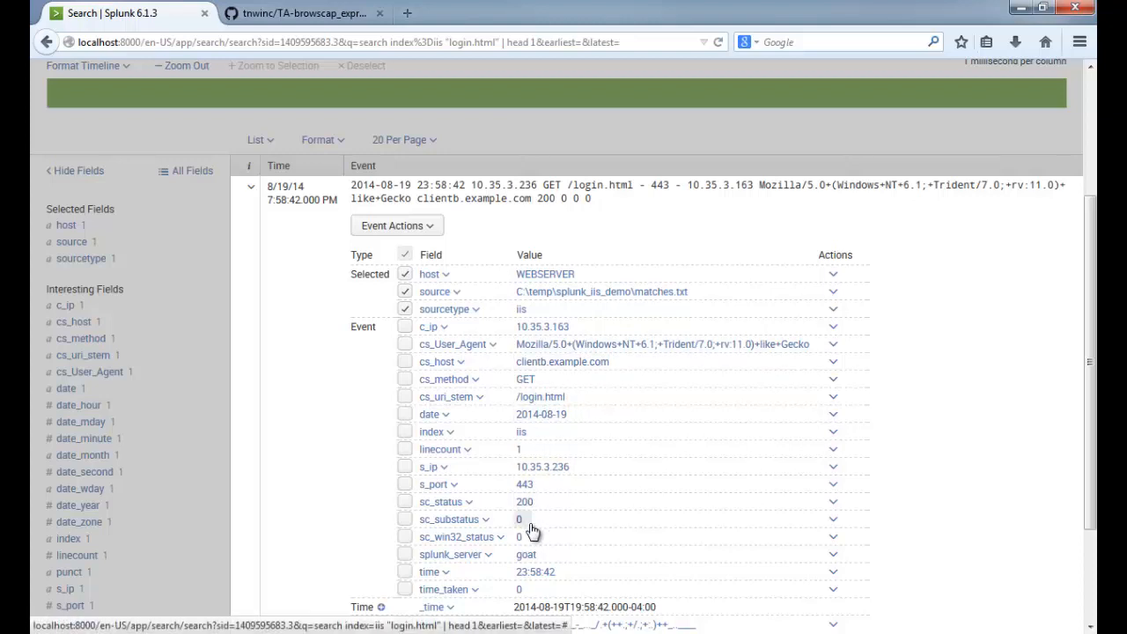
left_click(255, 214)
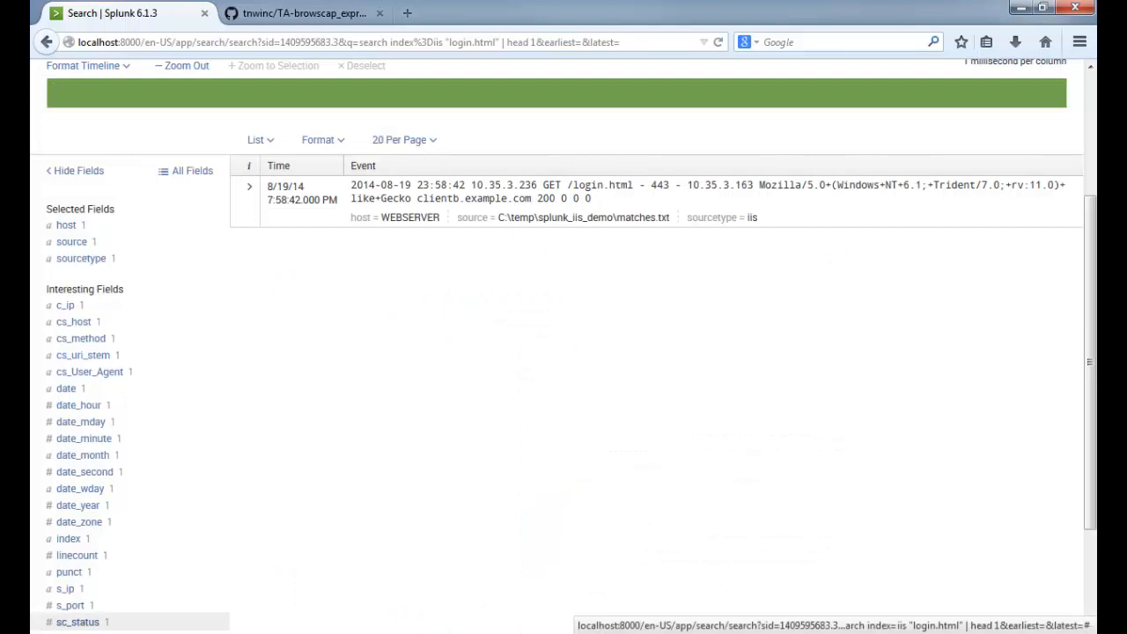
Open a Command Prompt as administrator and move its window over the middle of the browser page.
key("super")
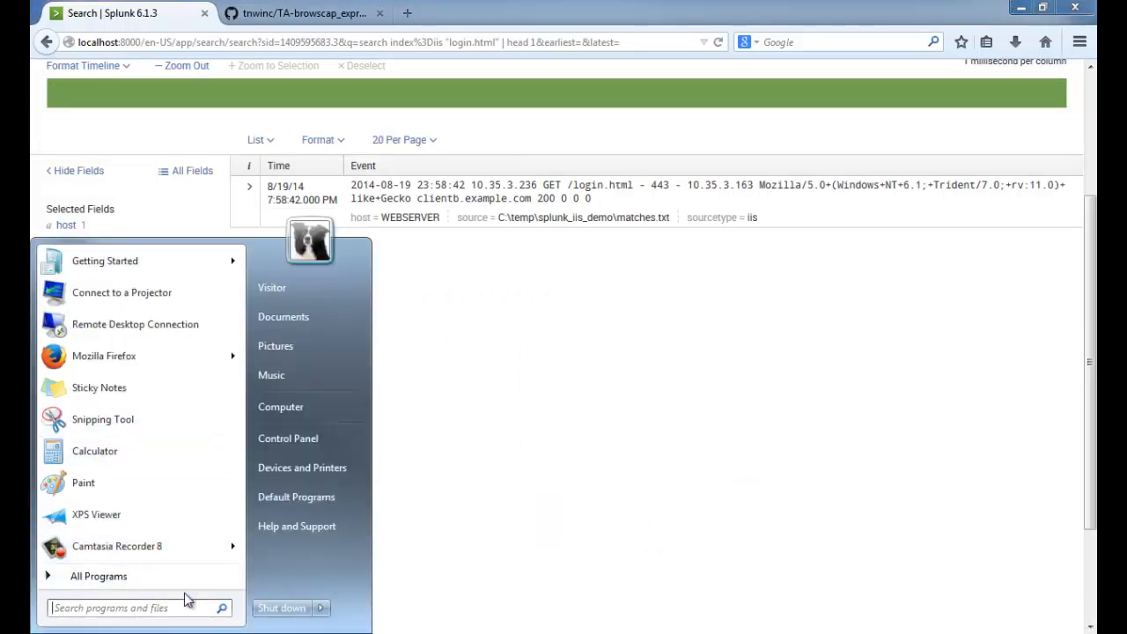
type("command")
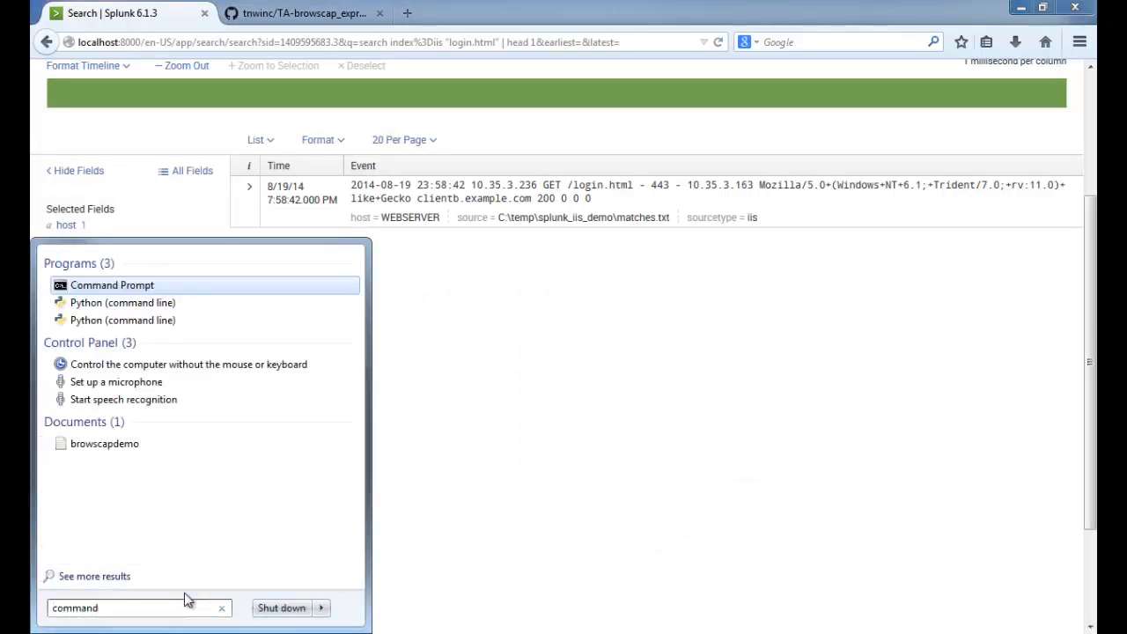
right_click(127, 287)
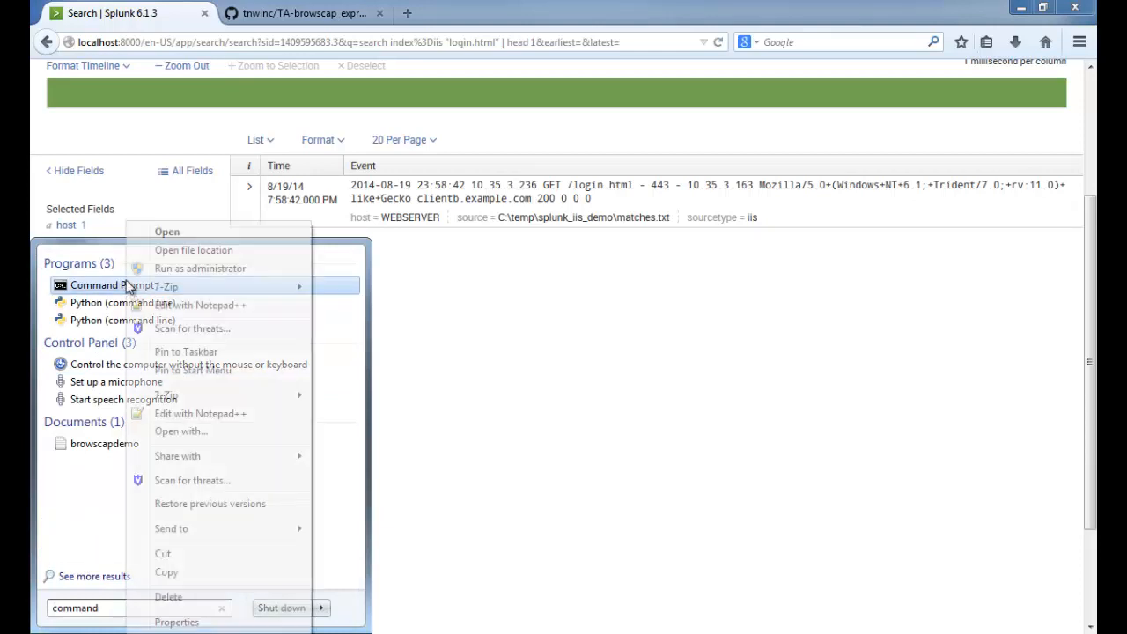
left_click(198, 270)
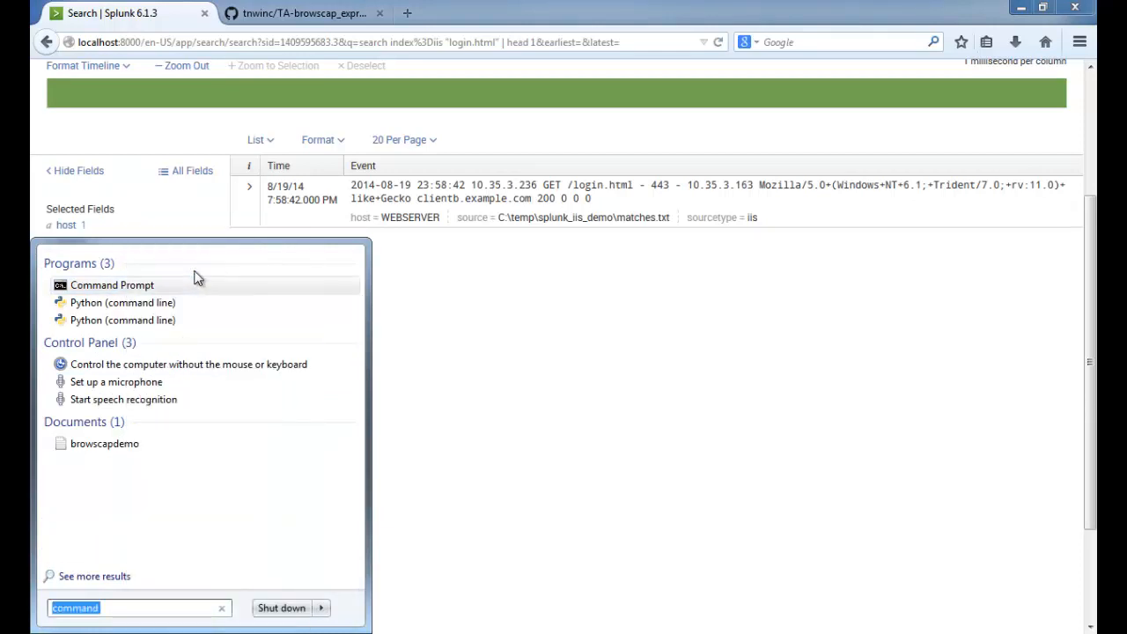
left_click_drag(274, 66, 537, 243)
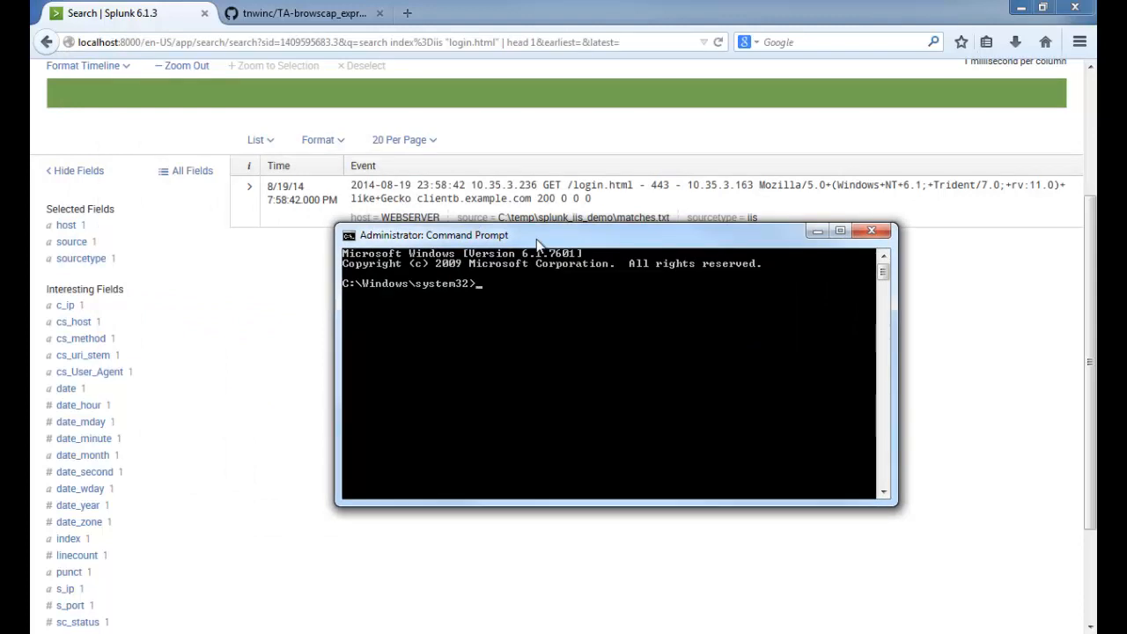
Change the working directory to C:\Splunk\etc\apps and list its contents.
type("d\\")
key("Return")
type("cd Splunk\\etc")
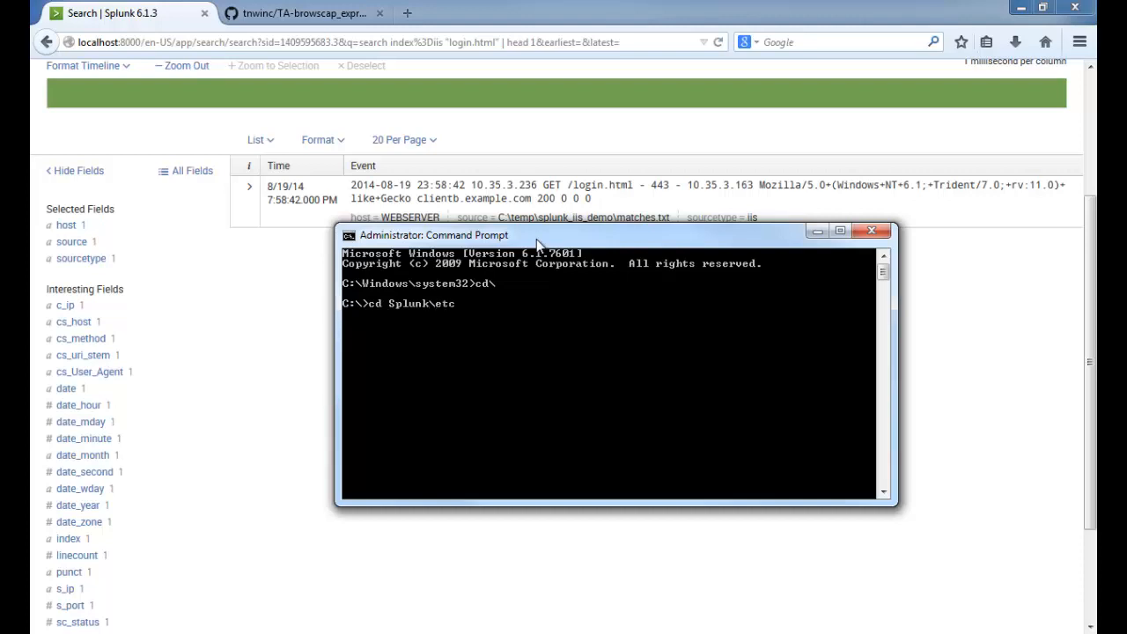
type("\\apps")
key("Return")
type("dir")
key("Return")
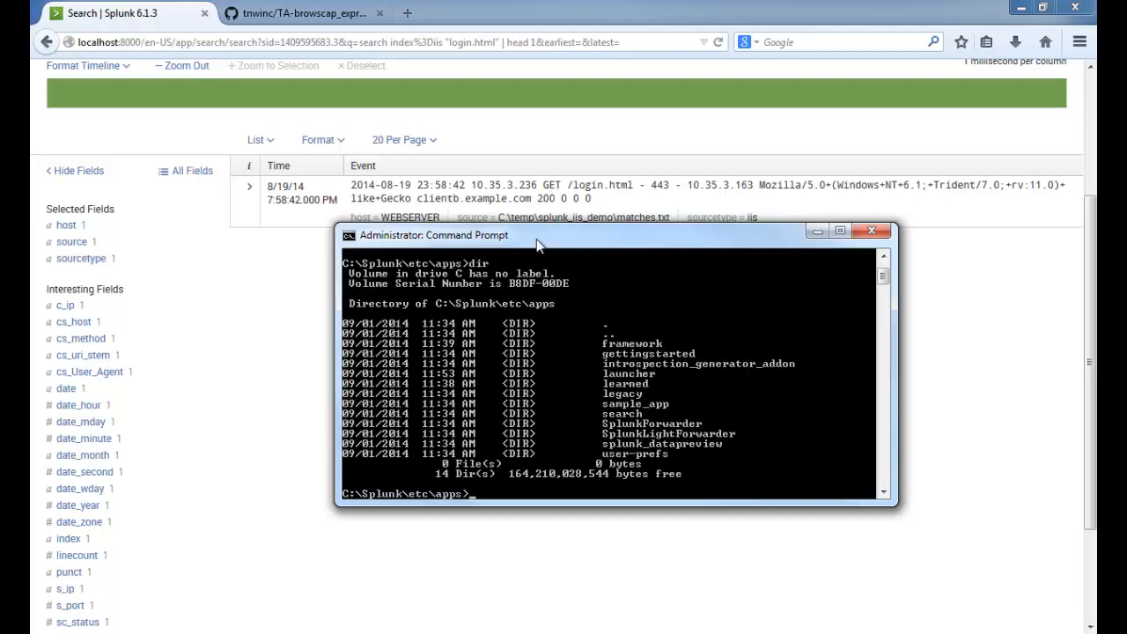
Copy the HTTPS clone URL of the TA-browscap_express repository on GitHub and return to the Splunk search page.
left_click(284, 12)
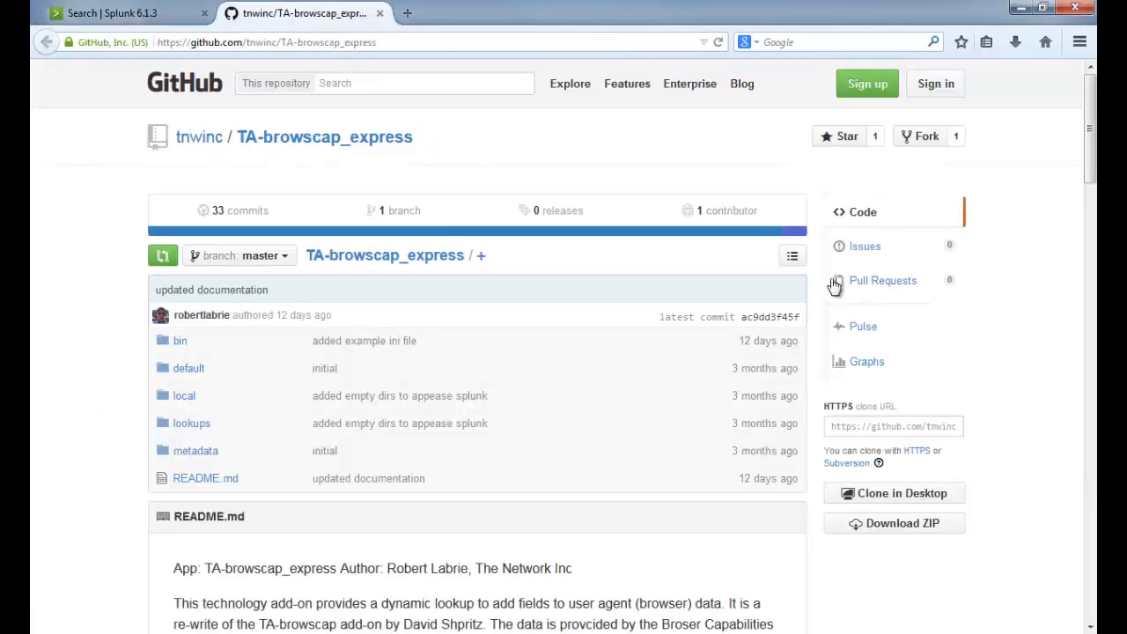
left_click(869, 426)
right_click(868, 426)
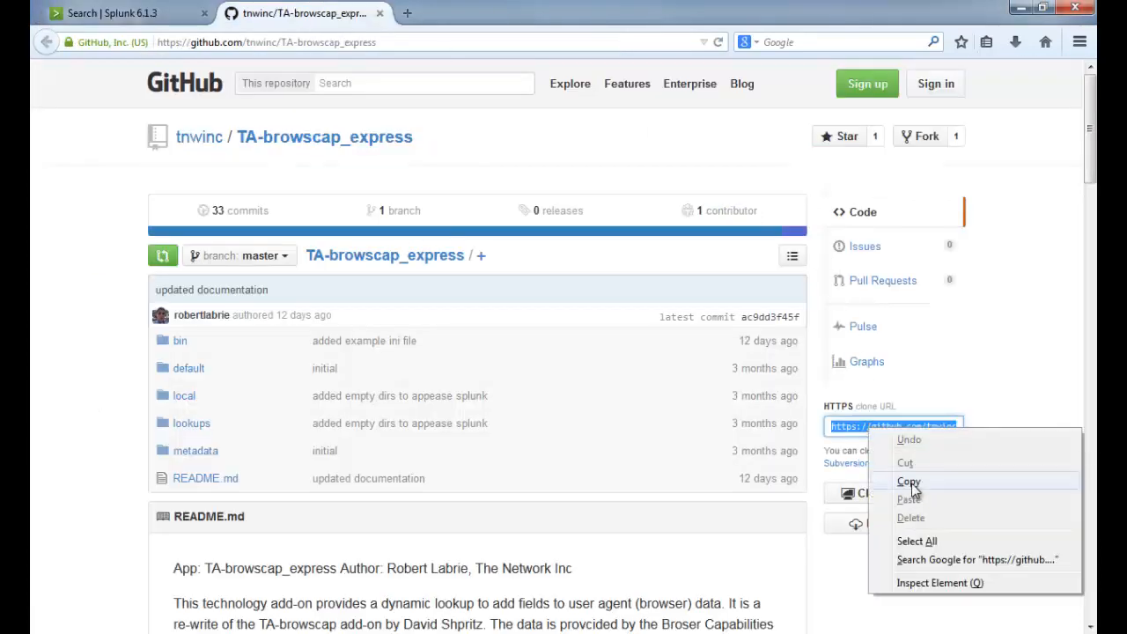
left_click(911, 483)
left_click(111, 12)
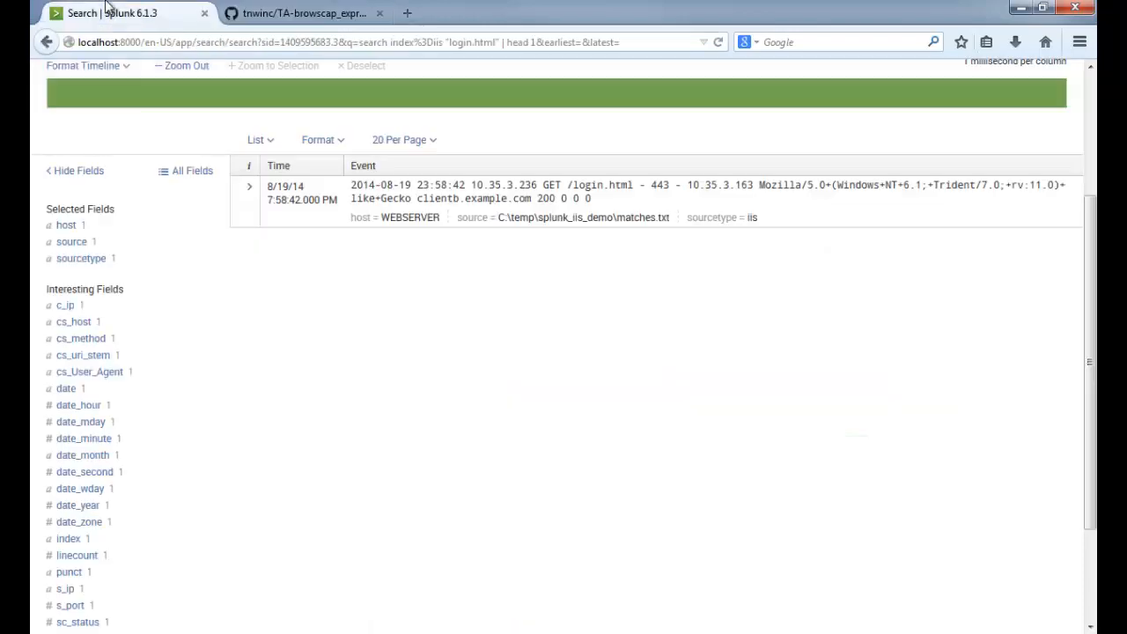
key("alt+Tab")
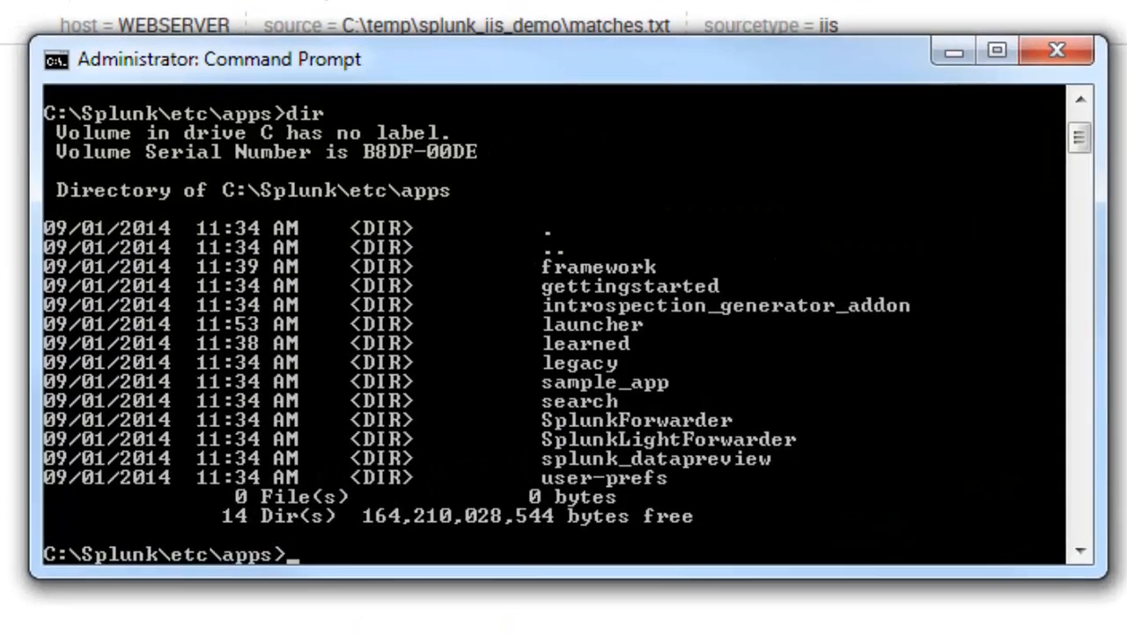
type("git clone")
key("ctrl+v")
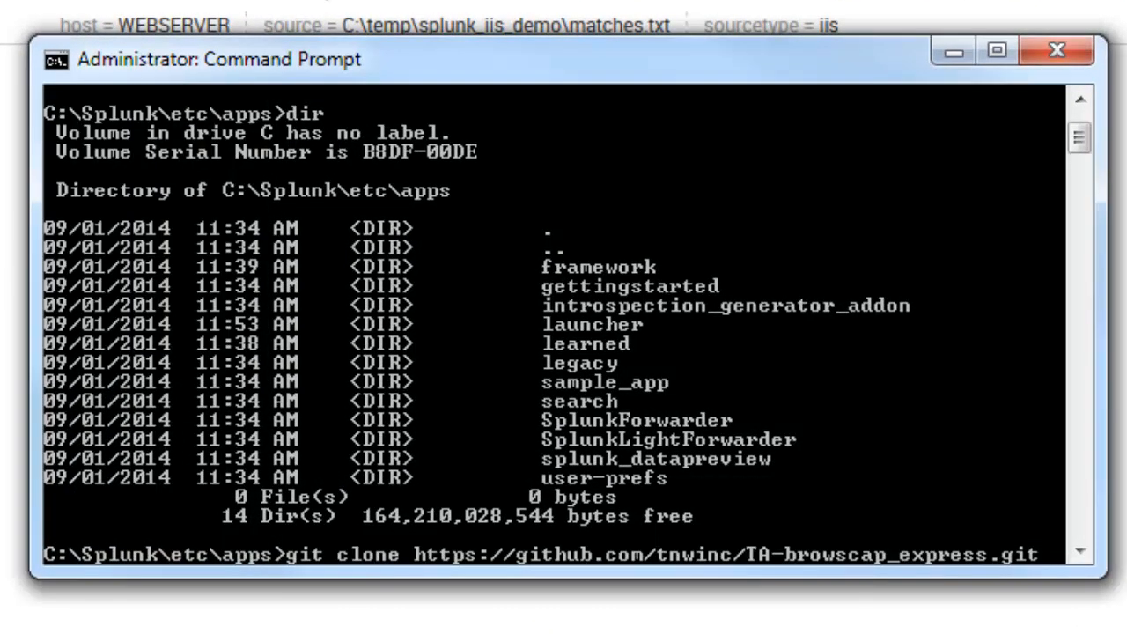
key("Return")
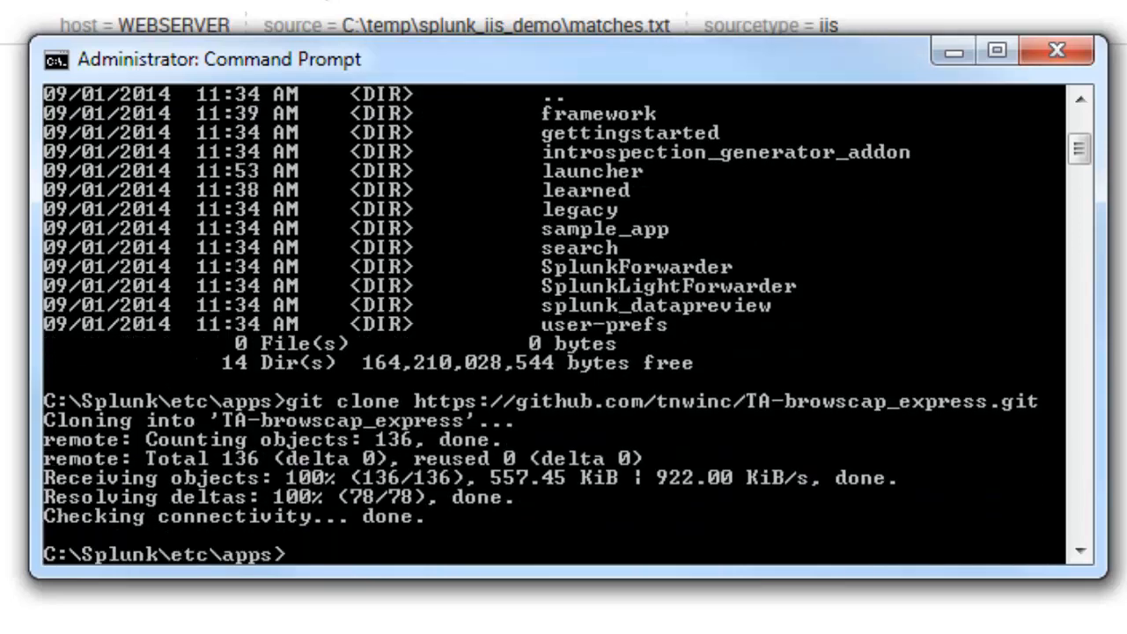
Change the working directory to C:\Splunk\bin and restart Splunk from the command line.
type("cd ..")
key("Return")
type("cd ..")
key("Return")
type("splu")
key("BackSpace")
key("BackSpace")
key("BackSpace")
key("BackSpace")
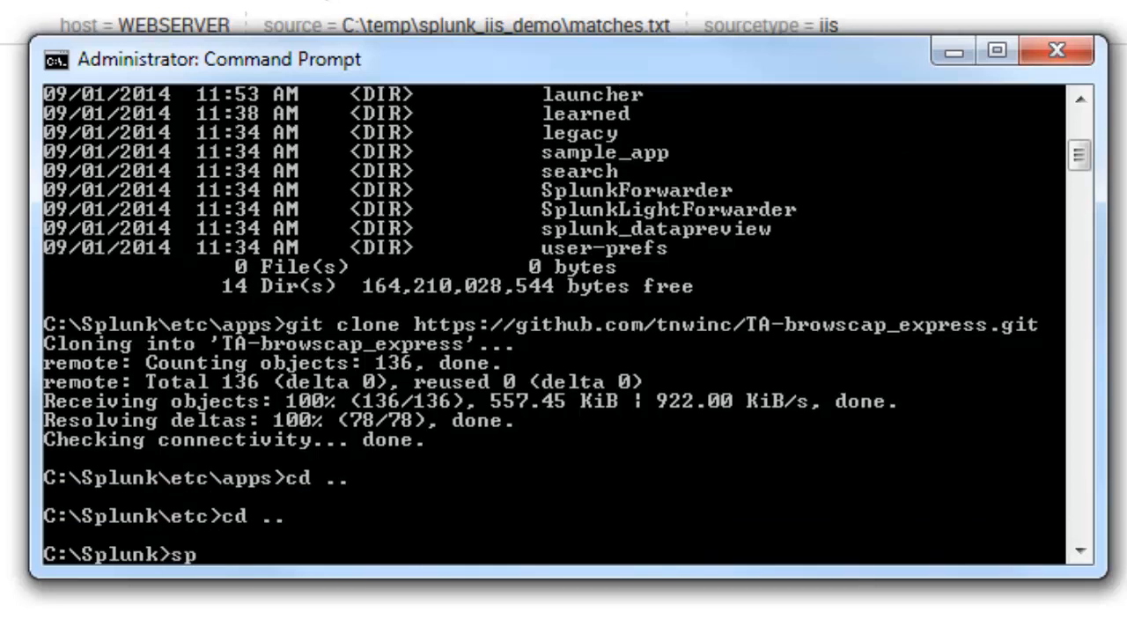
type("cd bin")
key("Return")
type("splunk restart")
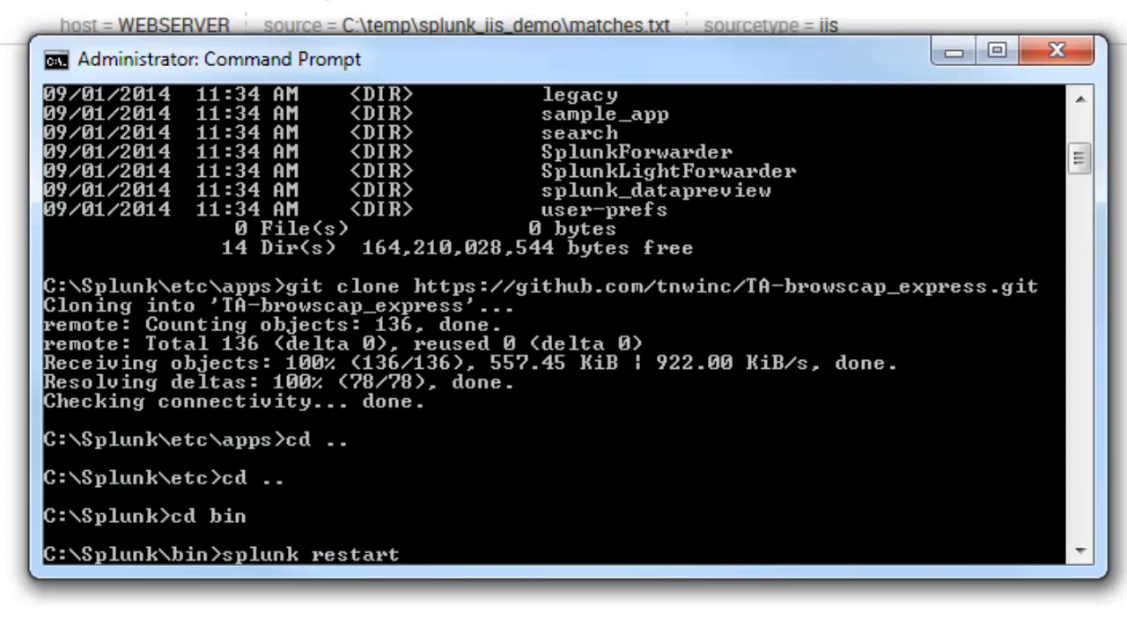
key("Return")
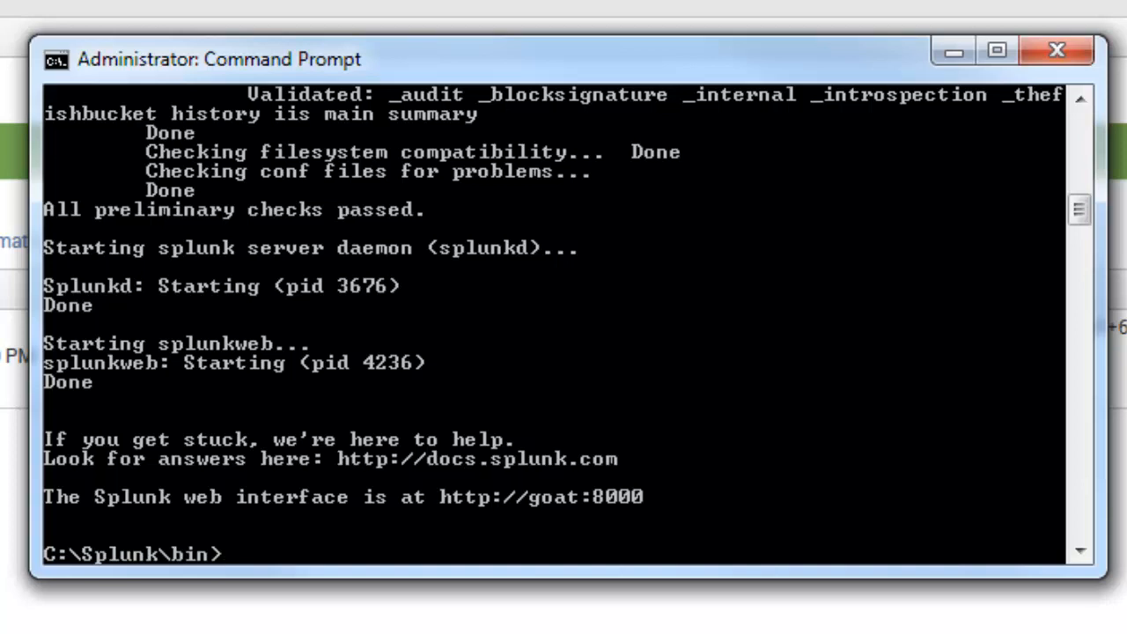
Change the working directory to C:\Splunk\etc\apps\TA-browscap_express.
type("cd ..")
key("Return")
type("dc et")
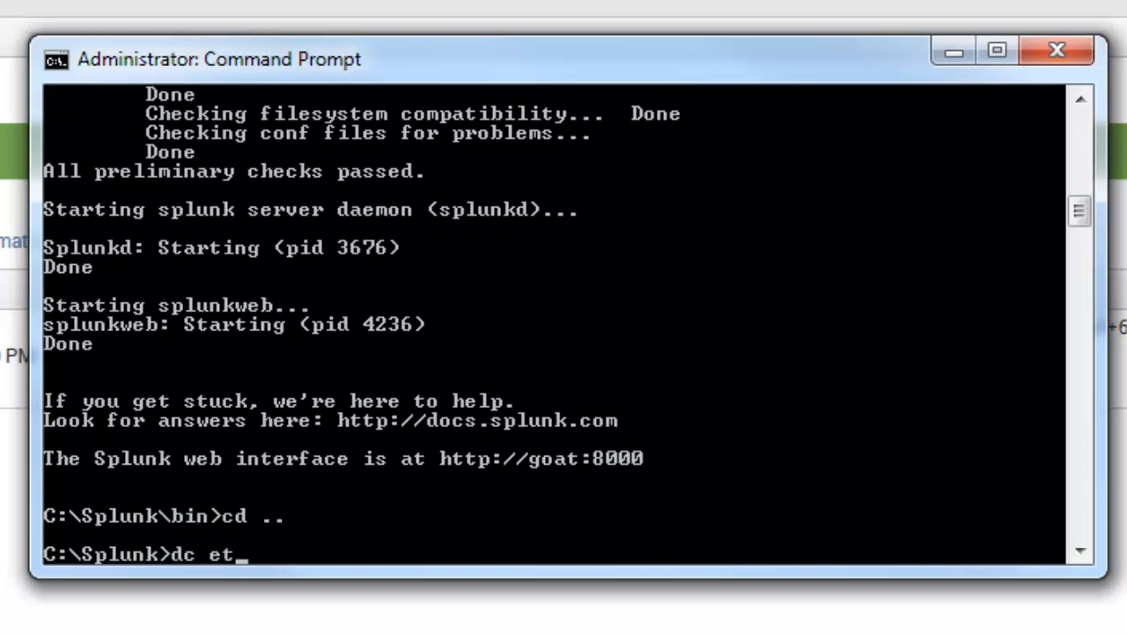
key("BackSpace")
key("BackSpace")
key("BackSpace")
key("BackSpace")
key("BackSpace")
type("cd etc\\ap")
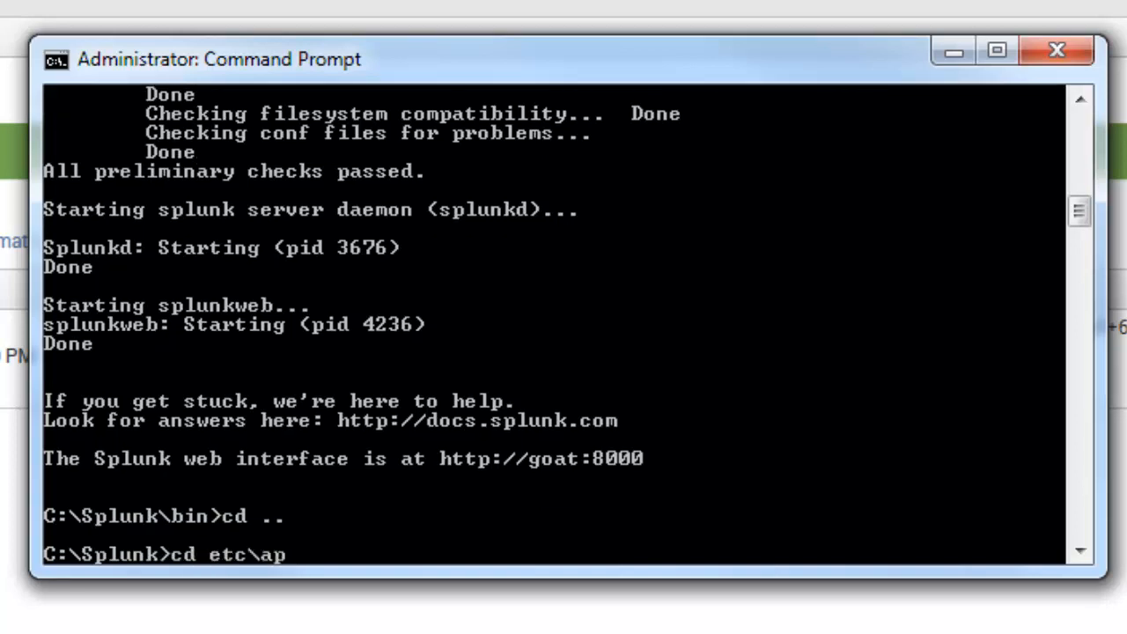
type("ps\\TA")
key("Tab")
key("Return")
Enter the add-on's bin folder and run its update command.
type("cd")
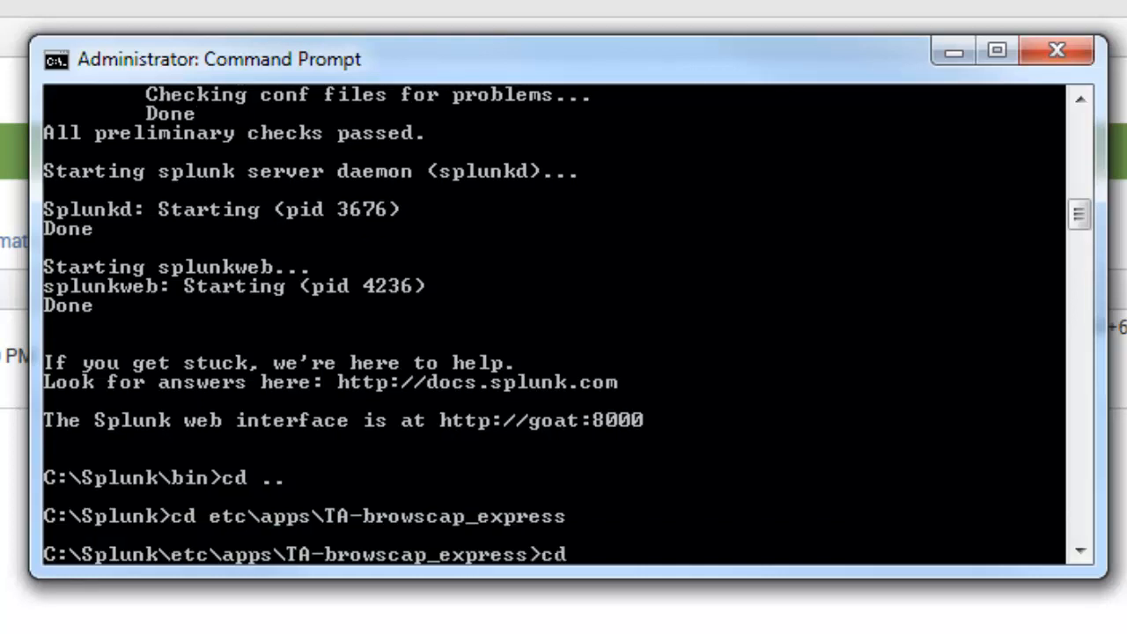
type(" bin")
key("Return")
type("update")
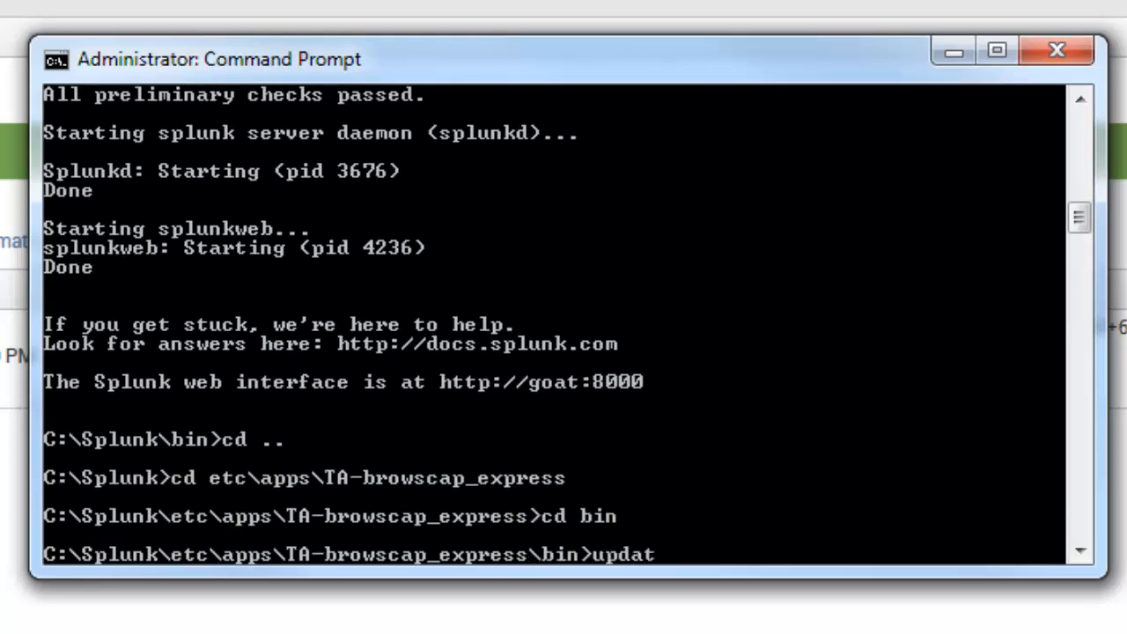
key("Return")
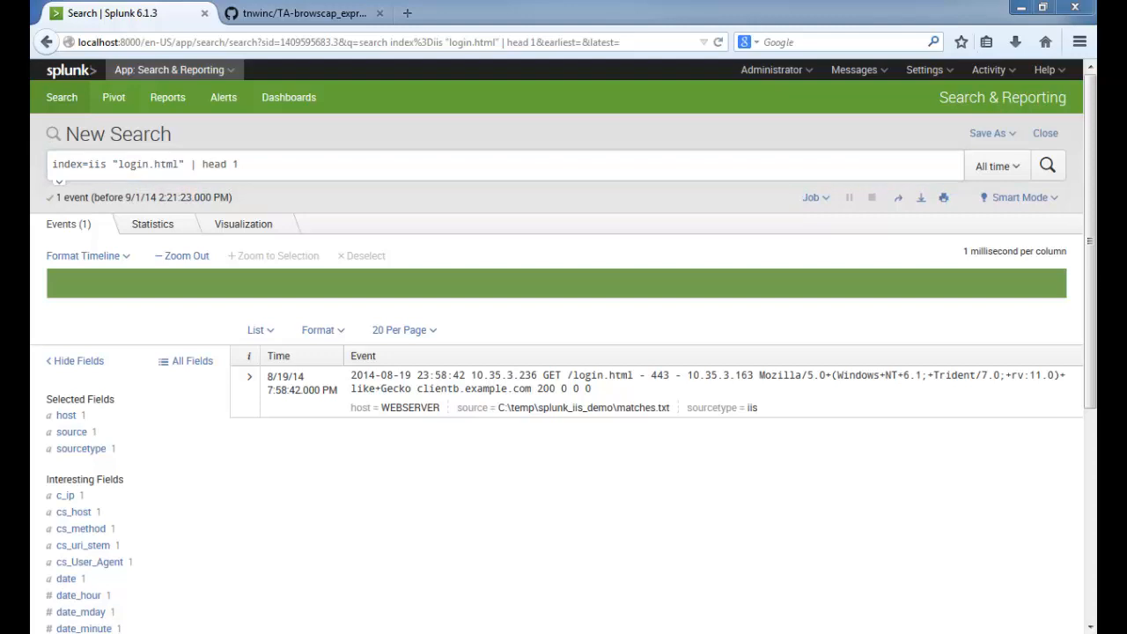
Replace the search with index=iis "login.html" | head 1 | eval http_user_agent = urldecode(cs_User_Agent), run it, and review the event's fields.
left_click_drag(272, 168, 31, 164)
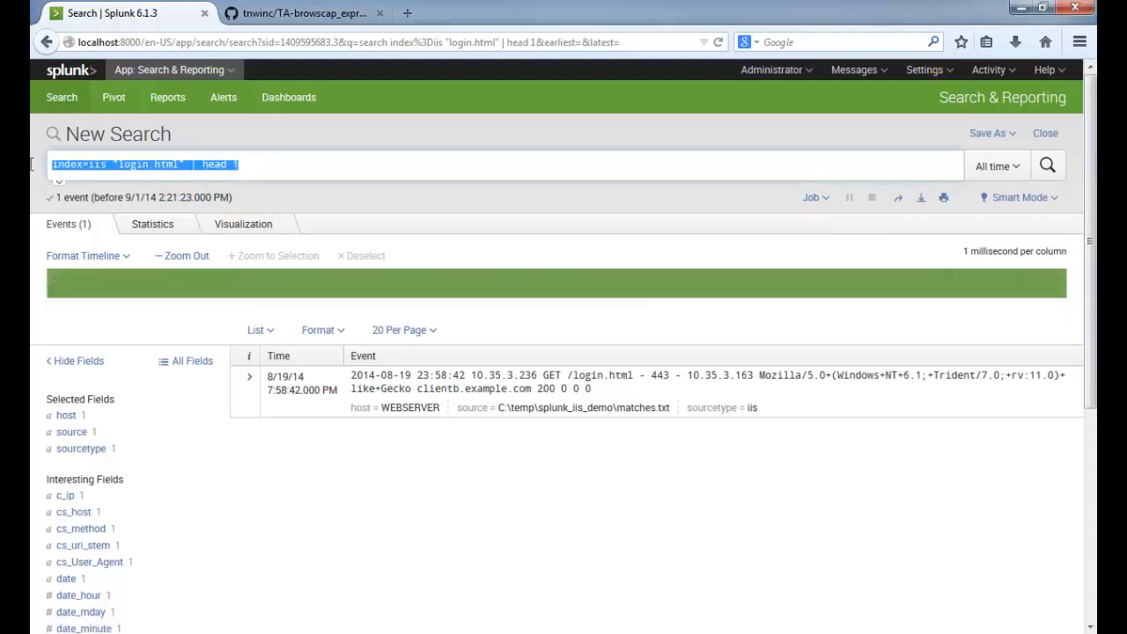
key("ctrl+v")
key("Return")
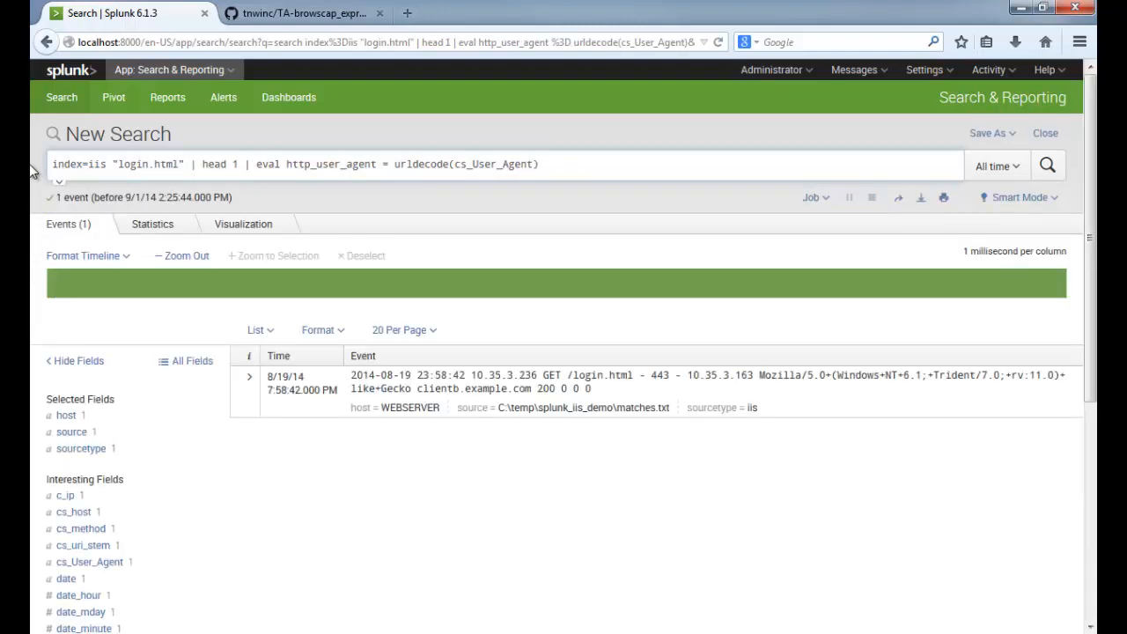
left_click(249, 378)
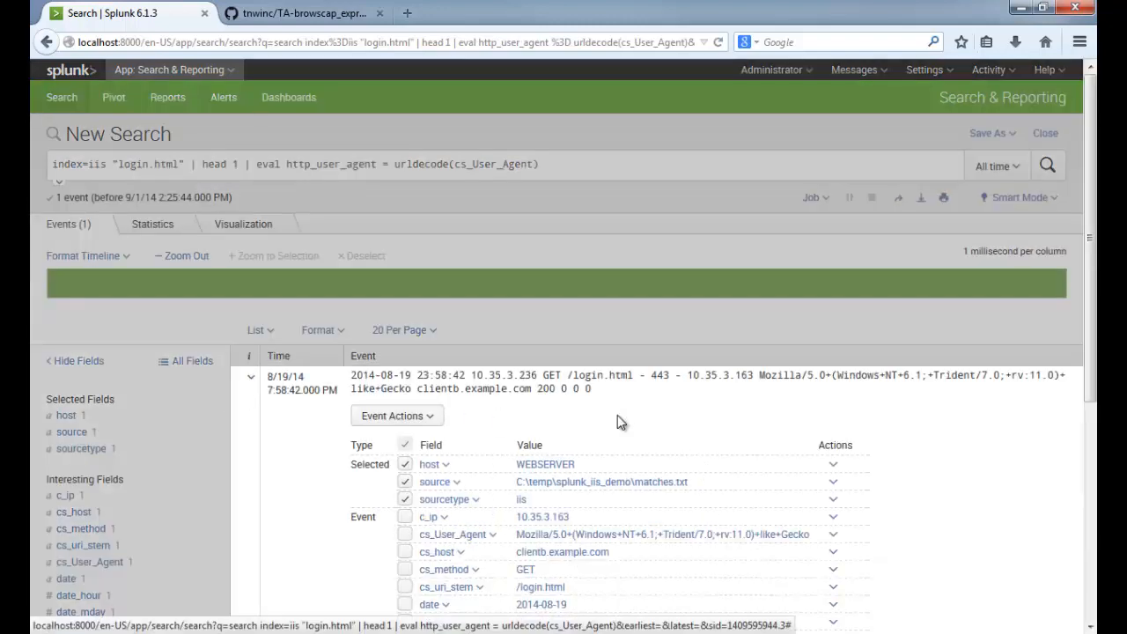
scroll(739, 300, "down", 3)
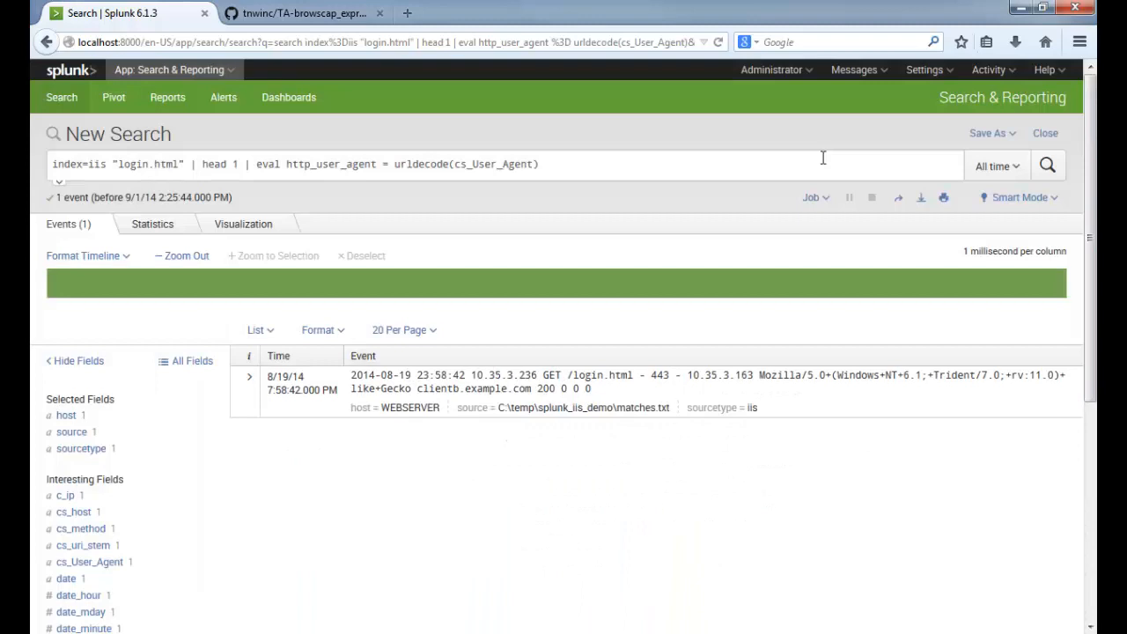
Append | lookup browscap_lookup_express http_user_agent to the search and run it.
left_click(823, 158)
type("| lookup browscap_lookup_express http_user_agent")
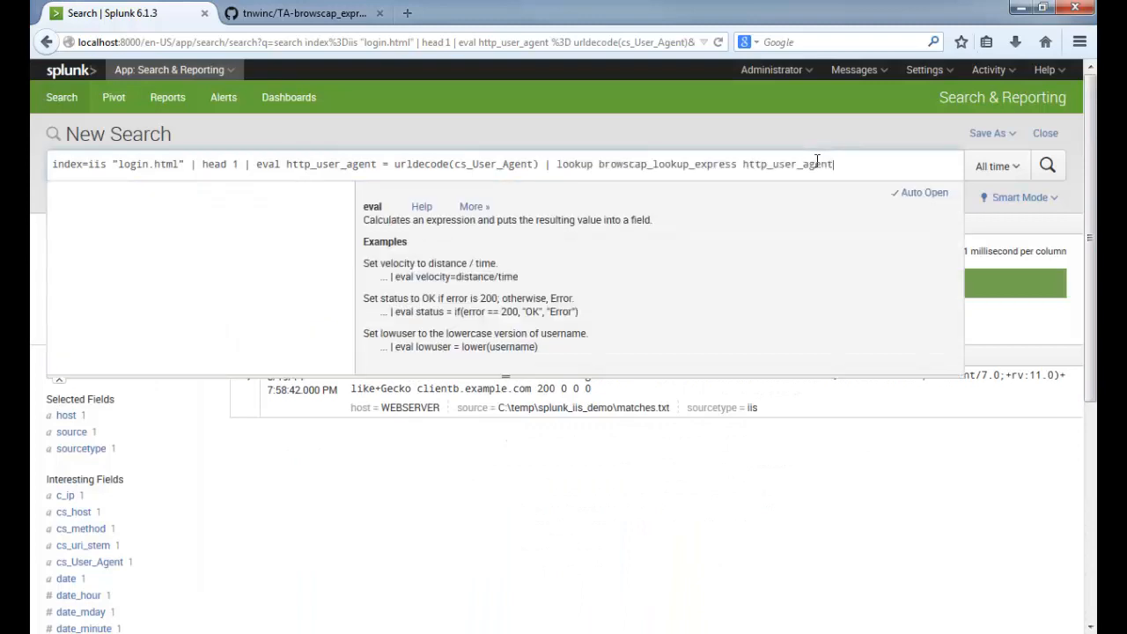
left_click(1047, 165)
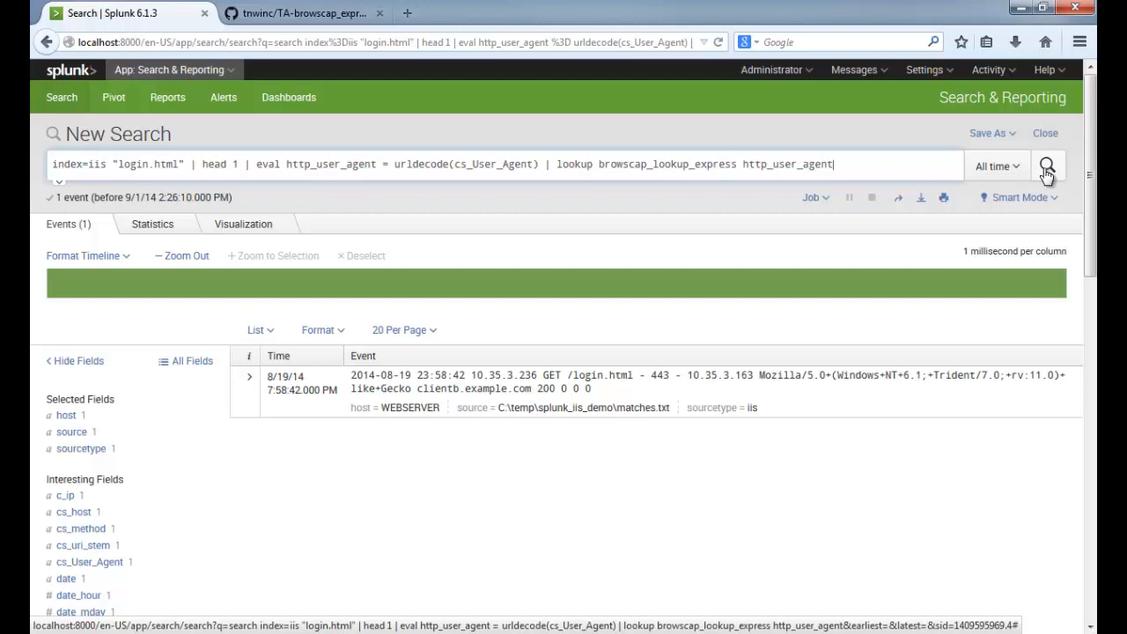
Expand the event and examine the ua_ browser fields added by the lookup, such as ua_browser, ua_comment and ua_platform.
left_click(258, 398)
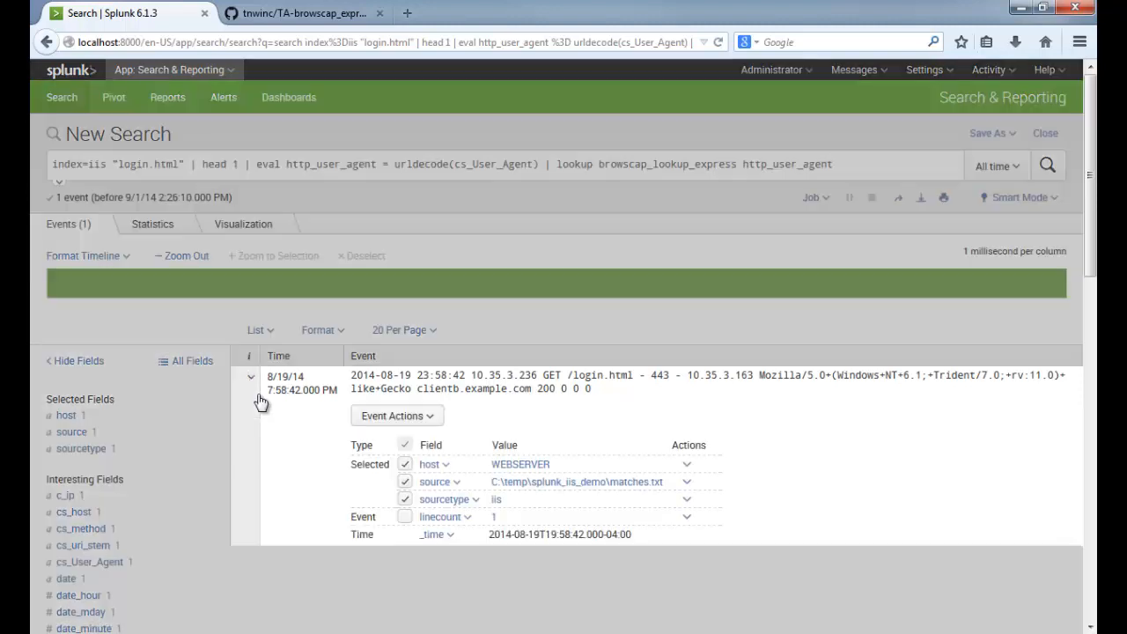
scroll(1002, 453, "down", 5)
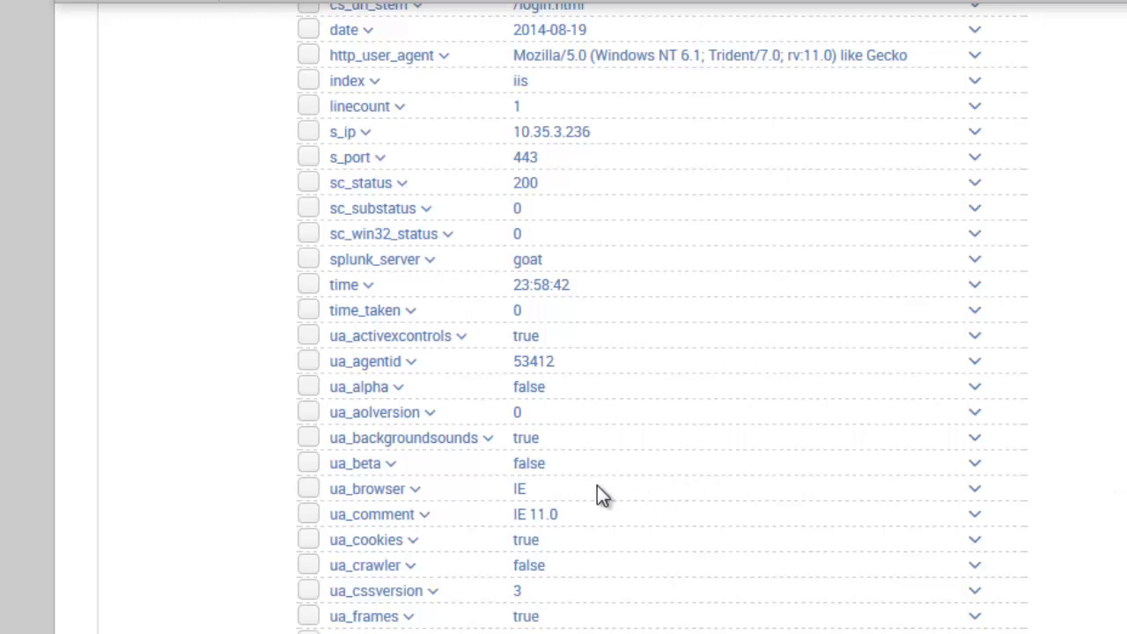
scroll(564, 495, "down", 6)
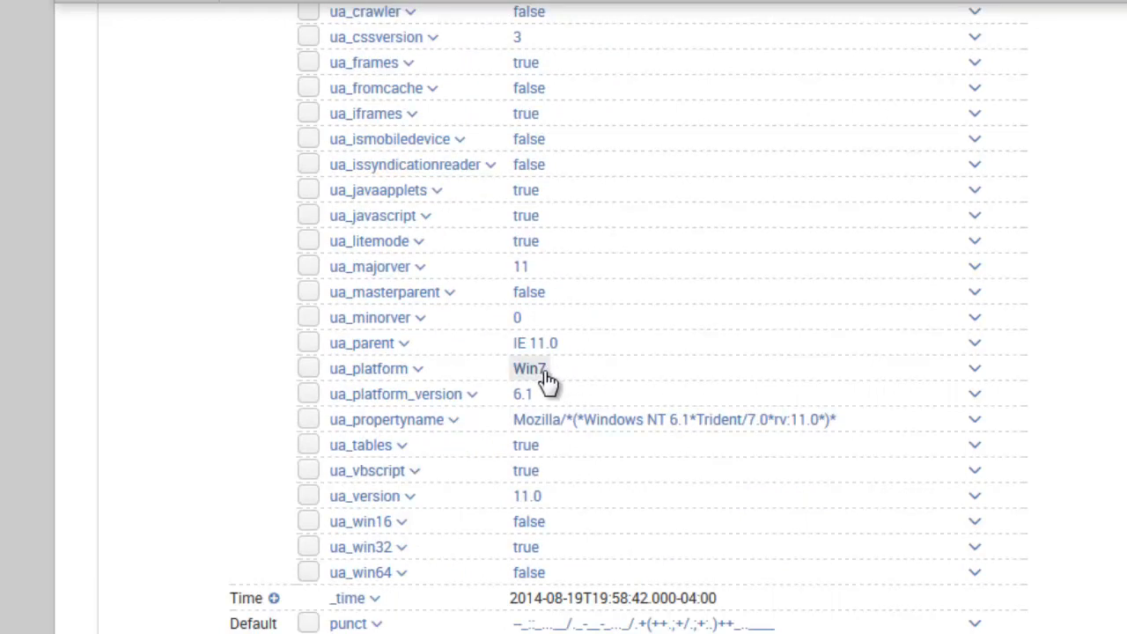
Rerun the head 1 search that applies the browscap_lookup_express lookup to http_user_agent.
scroll(546, 379, "up", 3)
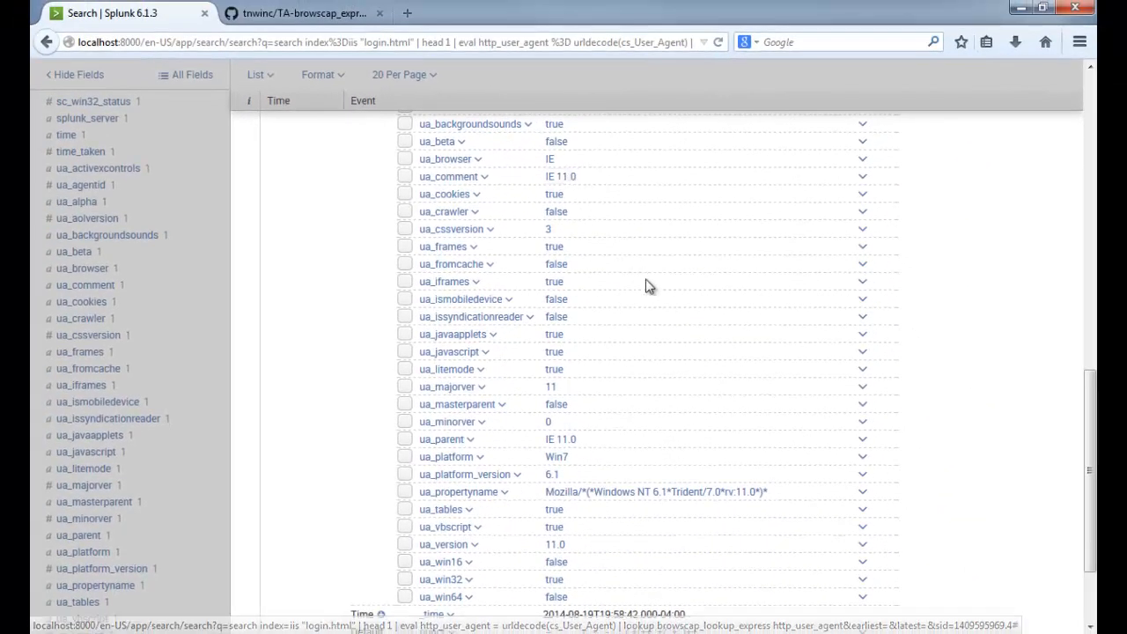
scroll(644, 285, "up", 10)
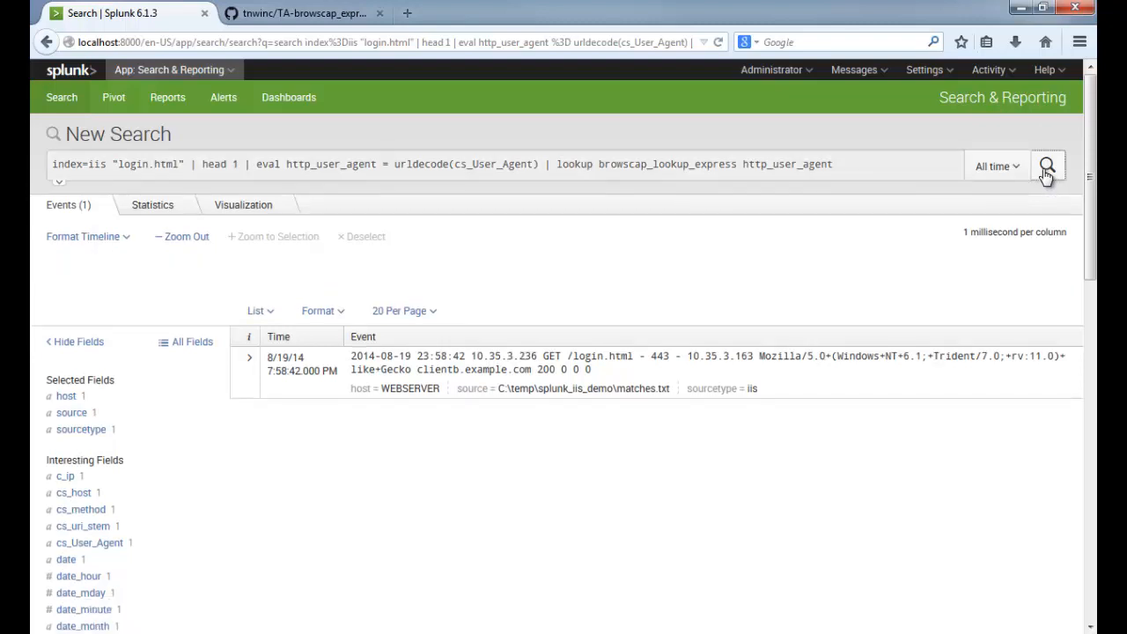
left_click(1046, 168)
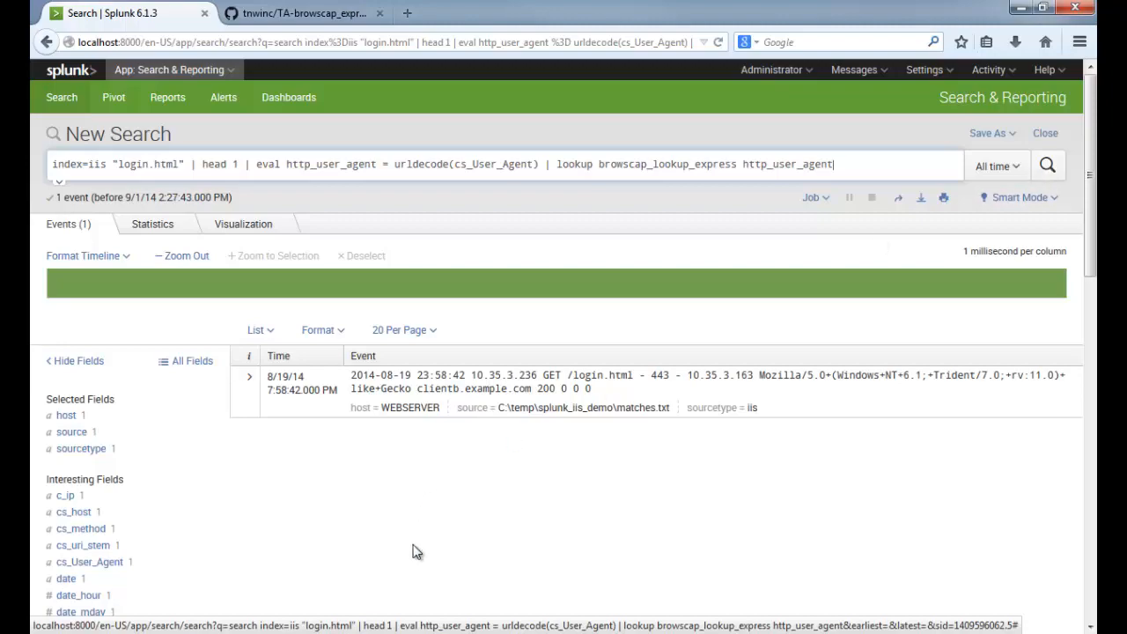
Switch to the Command Prompt and list the files in the add-on's bin folder.
key("alt+Tab")
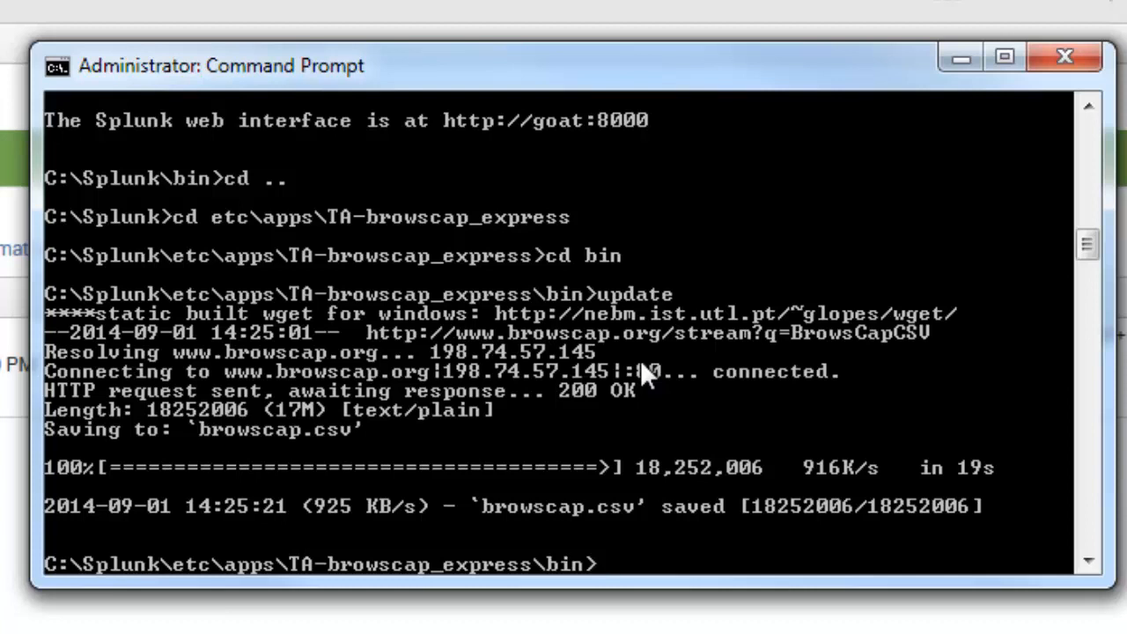
type("dir")
key("Return")
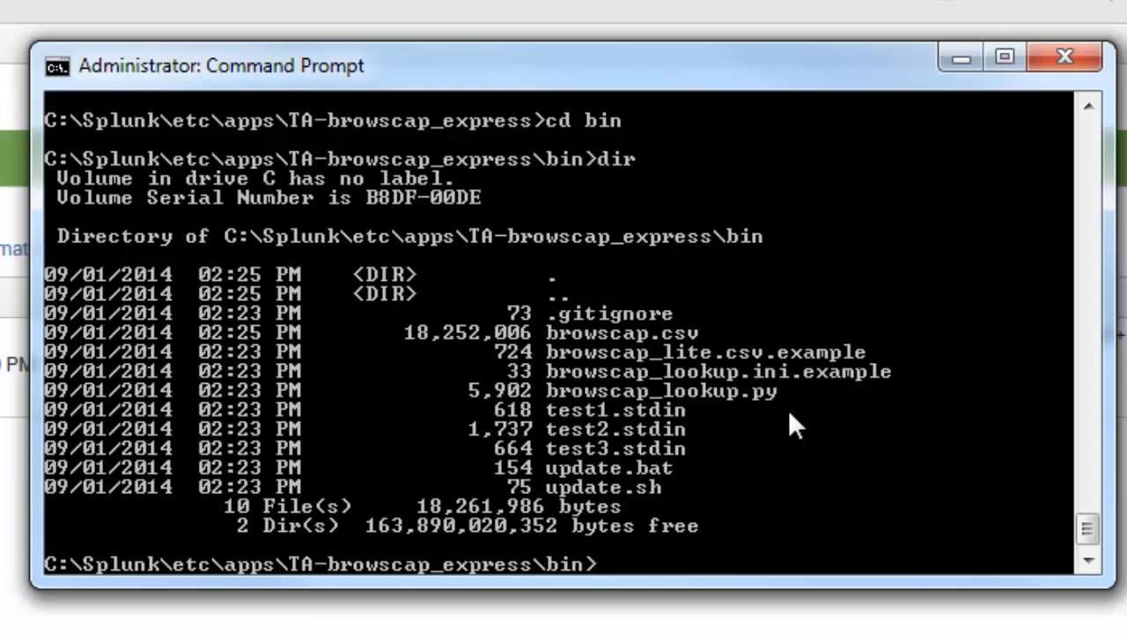
Change the working directory to C:\Splunk\var\run\splunk.
type("cd\\")
key("Return")
type("cd splunk")
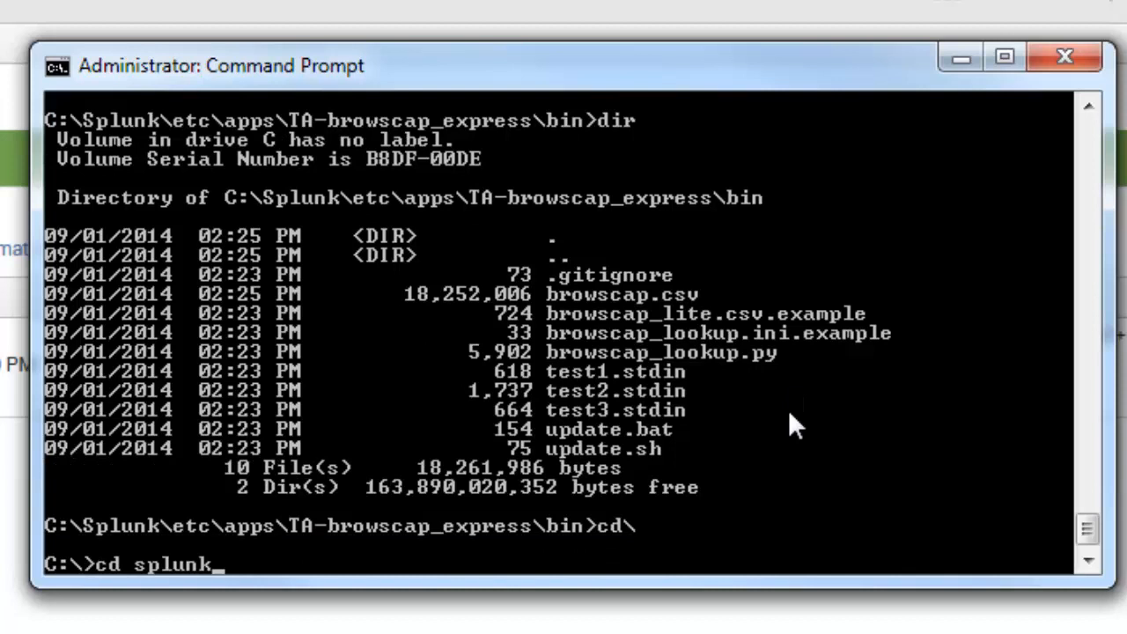
key("Return")
type("cd var")
key("Return")
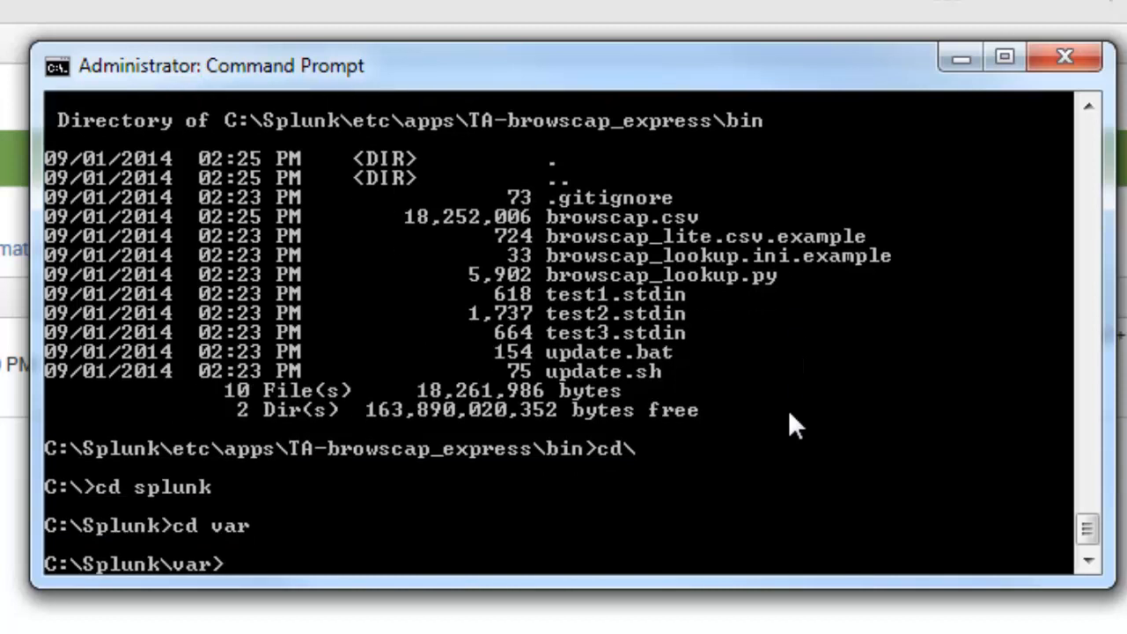
type("cd spl")
key("BackSpace")
key("BackSpace")
key("BackSpace")
key("Tab")
key("BackSpace")
key("BackSpace")
key("BackSpace")
type("run")
key("Return")
type("cd sp")
key("Tab")
key("Return")
List the directory entry for browscap_lite.csv and print the file's contents.
type("dir br")
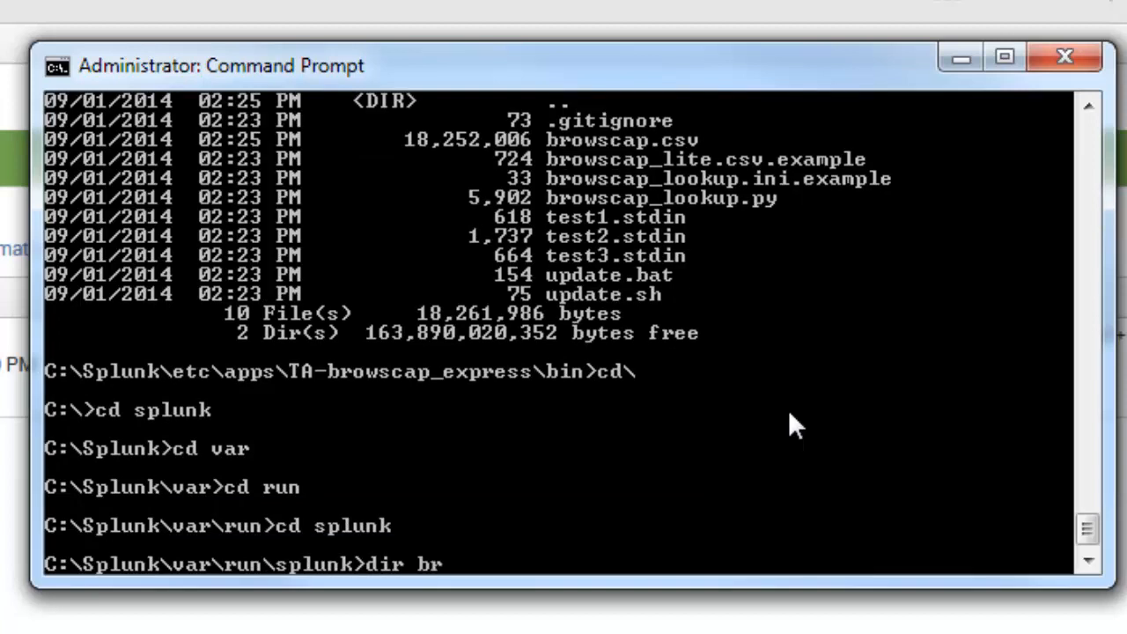
type("owscap_lite.csv")
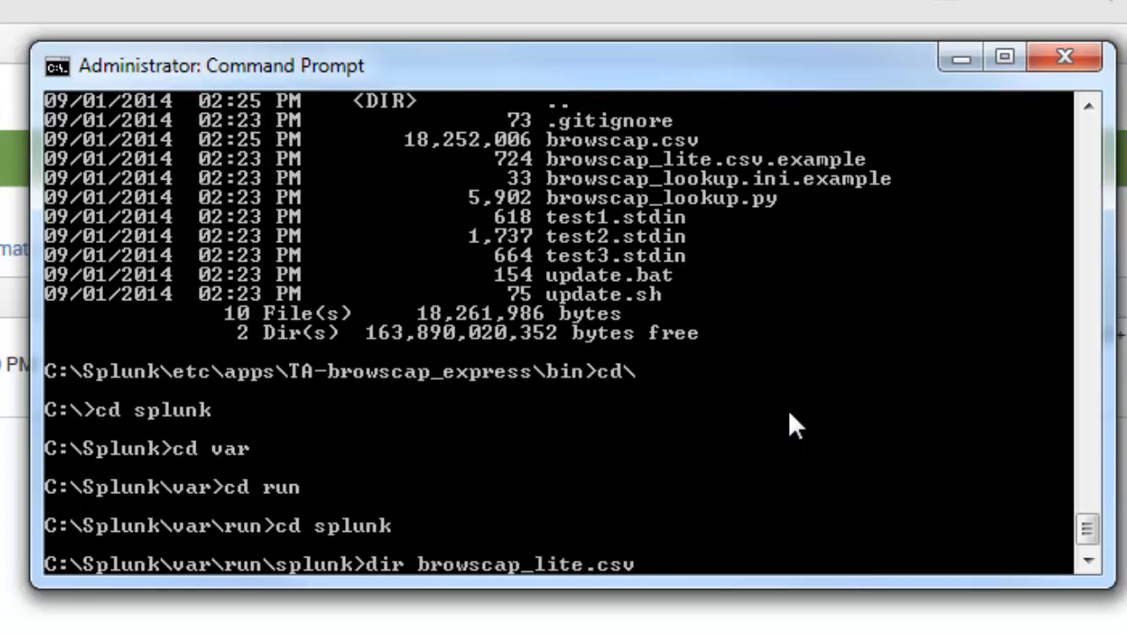
key("Return")
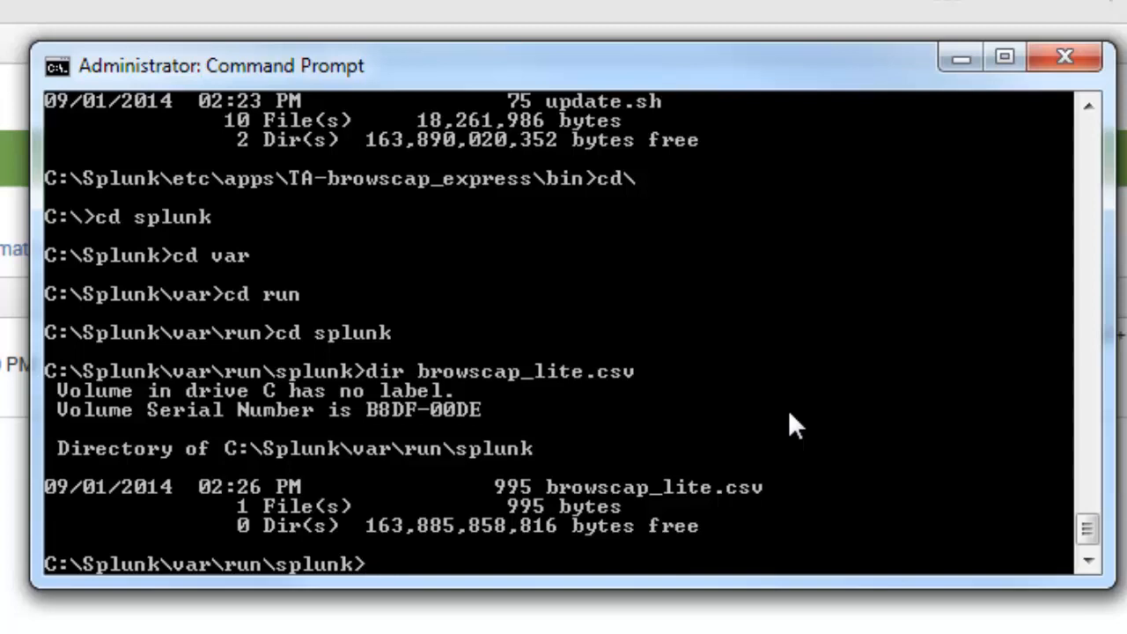
type("type browscap_loo")
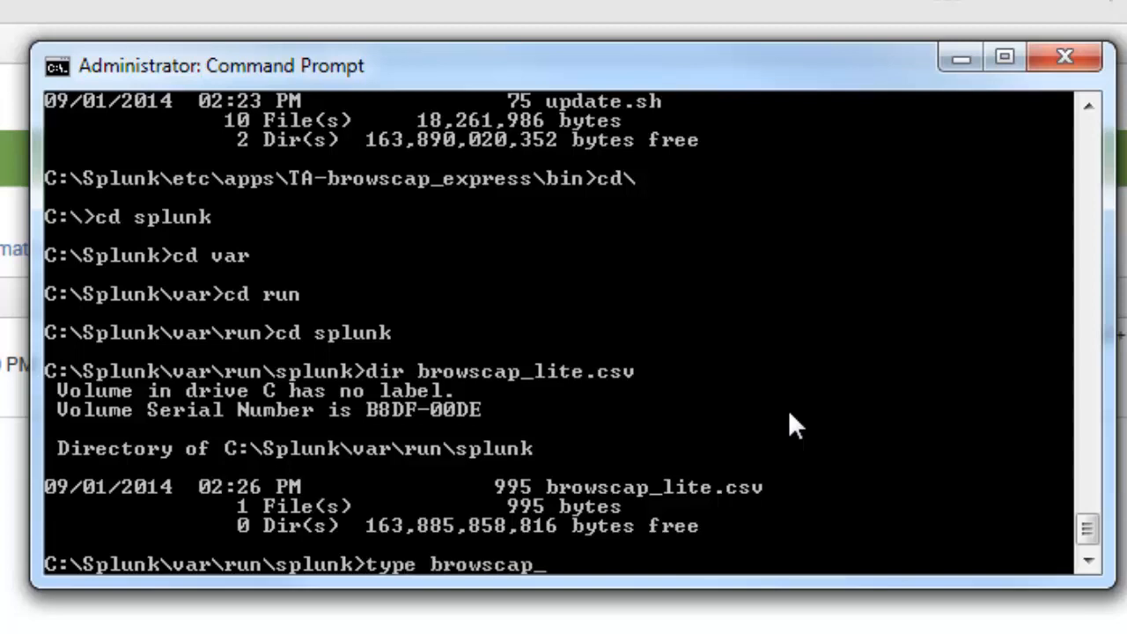
key("BackSpace")
key("BackSpace")
type("ite.csv")
key("Return")
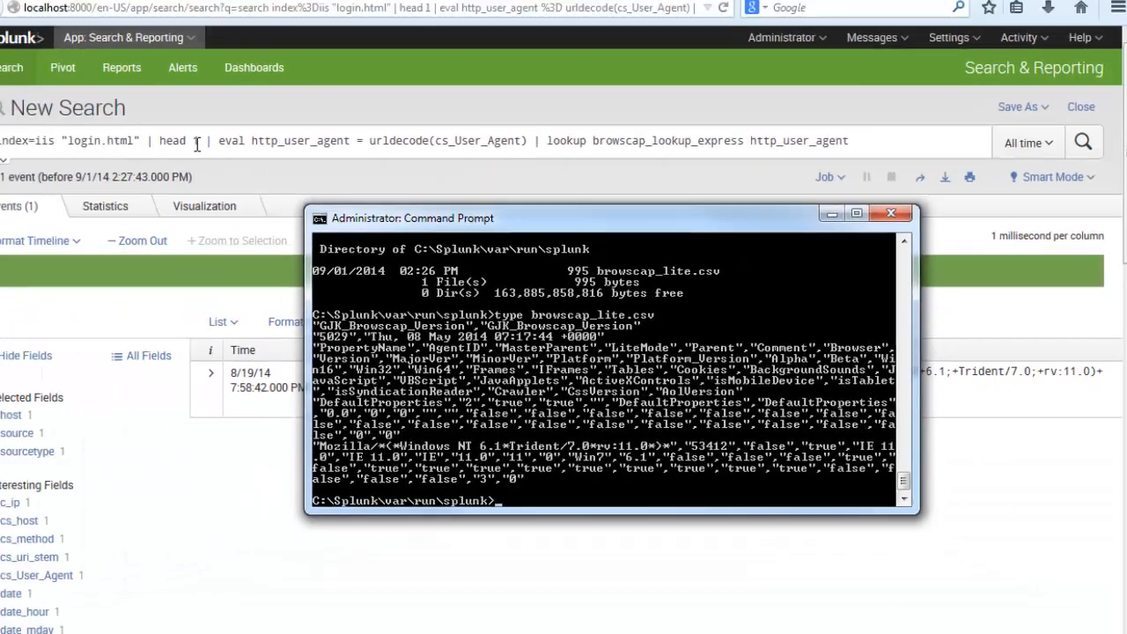
Switch back to Splunk, change the search's event limit to head 10 and run it.
key("alt+Tab")
left_click(556, 215)
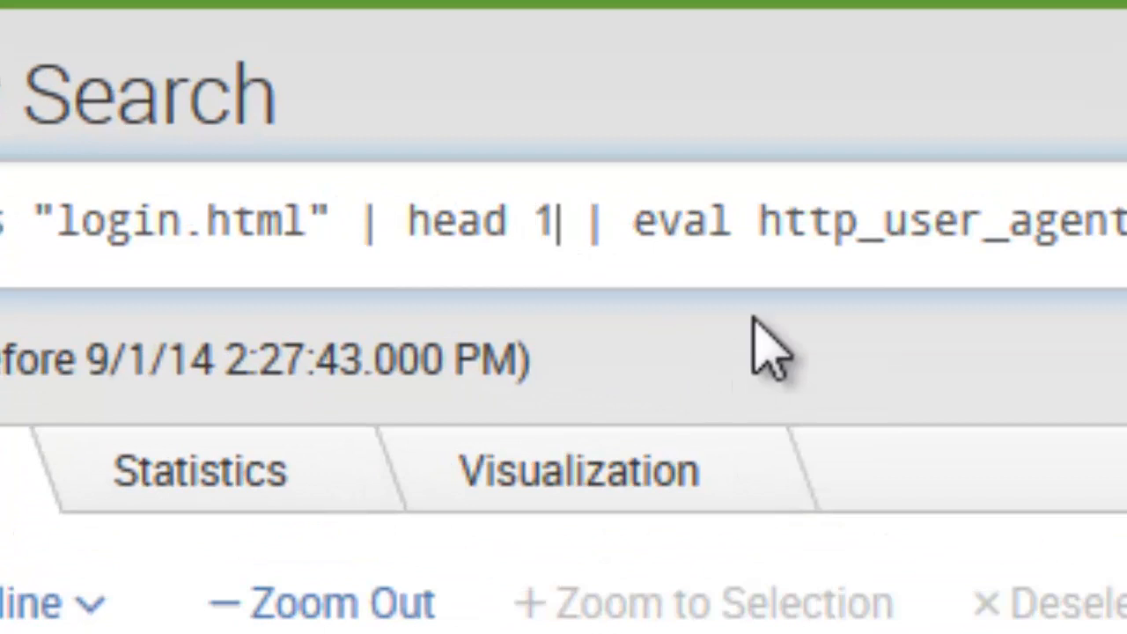
type("0")
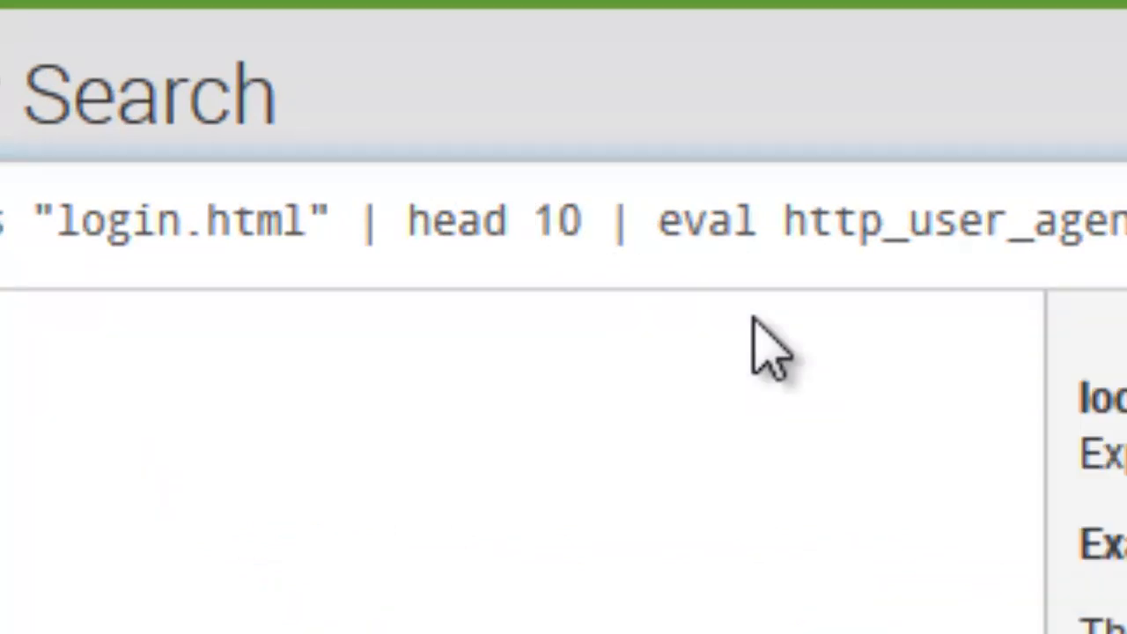
key("Return")
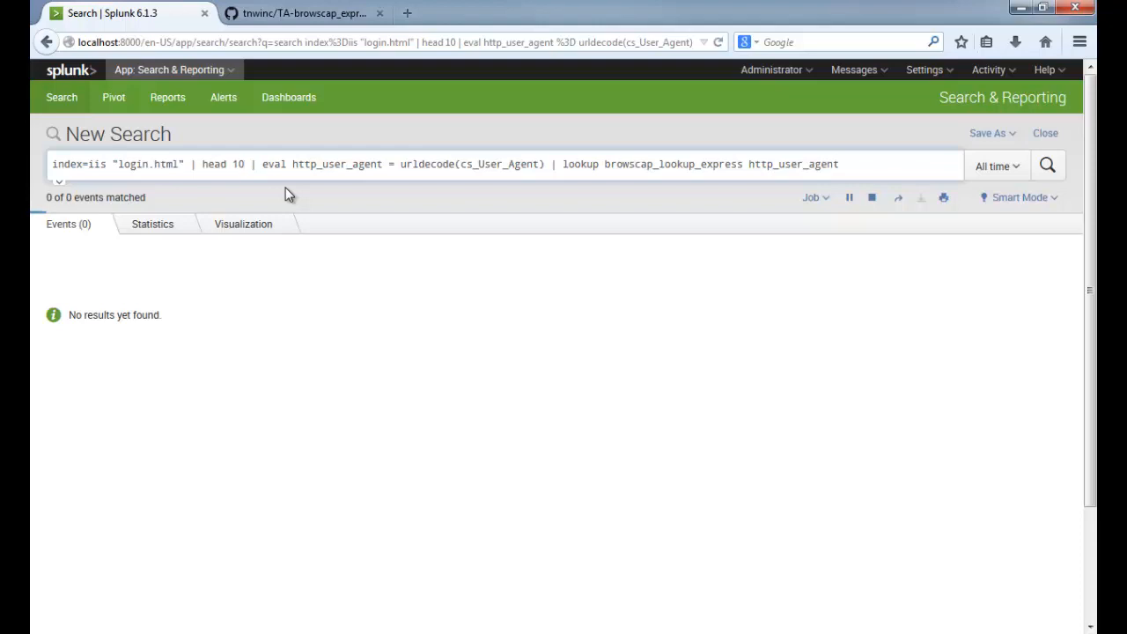
Remove the head command from the search and run it over all login.html events.
key("BackSpace")
key("BackSpace")
key("BackSpace")
key("BackSpace")
key("BackSpace")
key("BackSpace")
key("BackSpace")
key("BackSpace")
key("BackSpace")
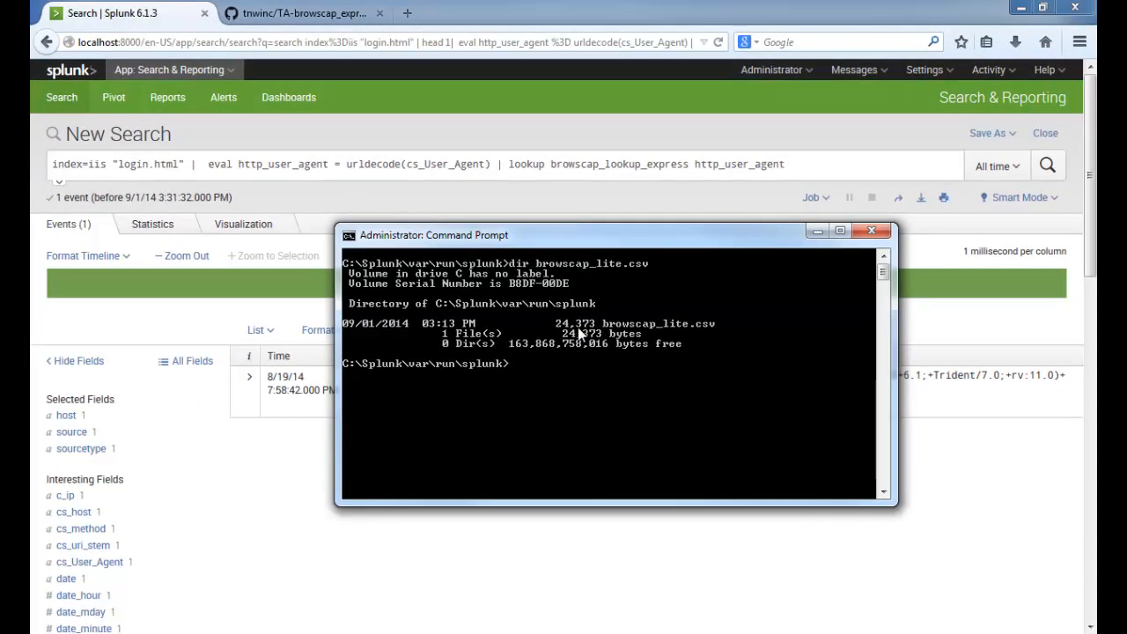
left_click(1047, 181)
left_click(1047, 181)
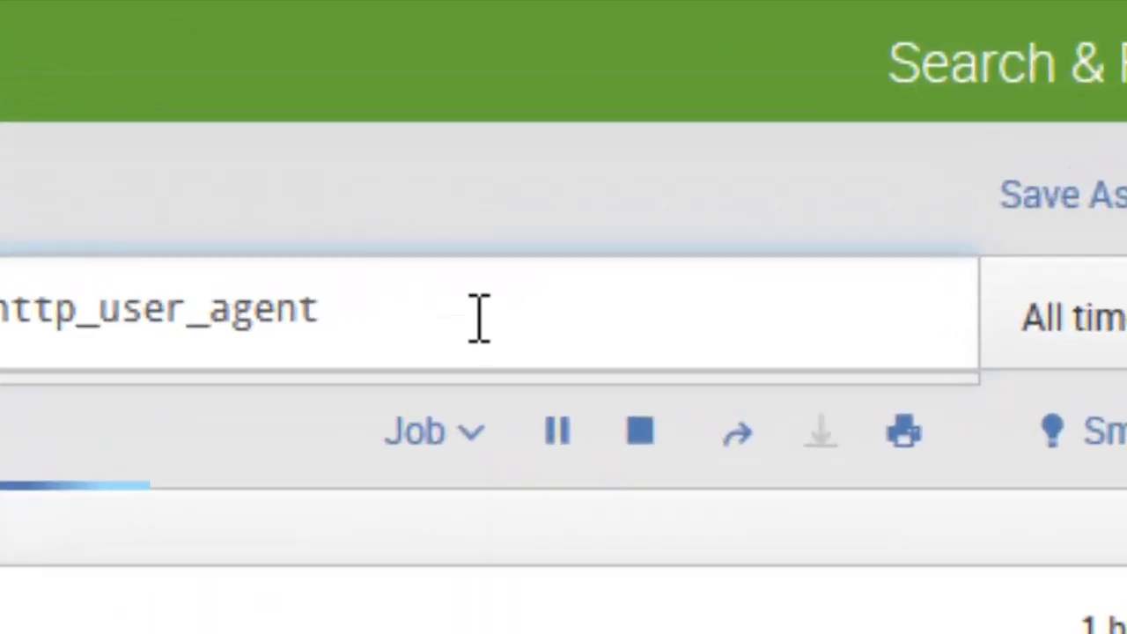
Append | search ua_fromcache=false to the search and run it.
type("| search ua_fromcache=false")
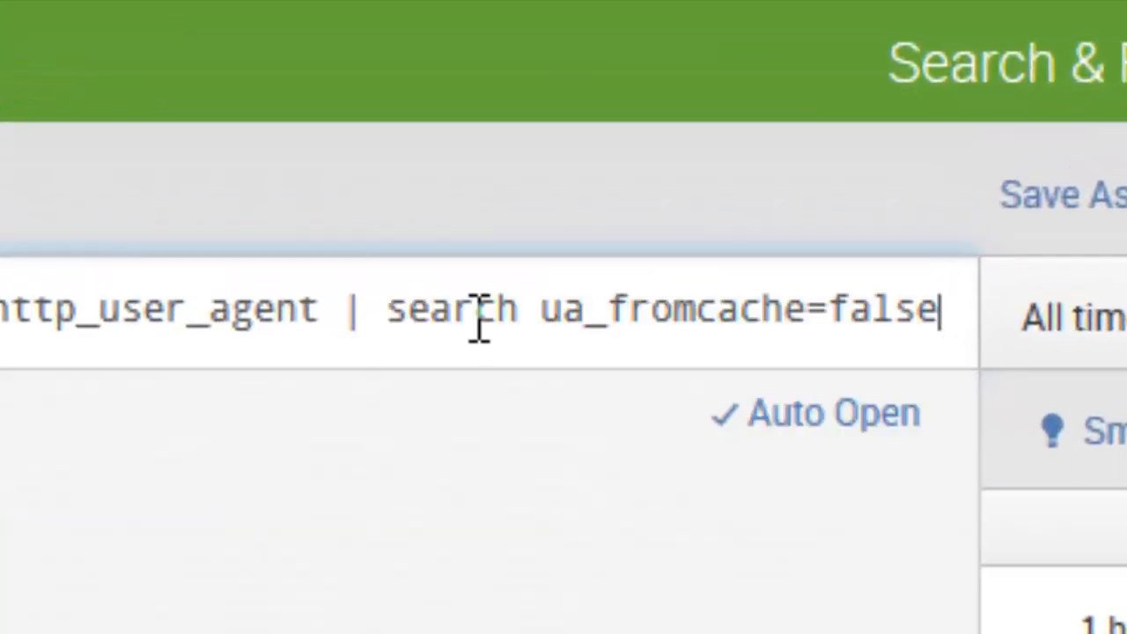
key("Return")
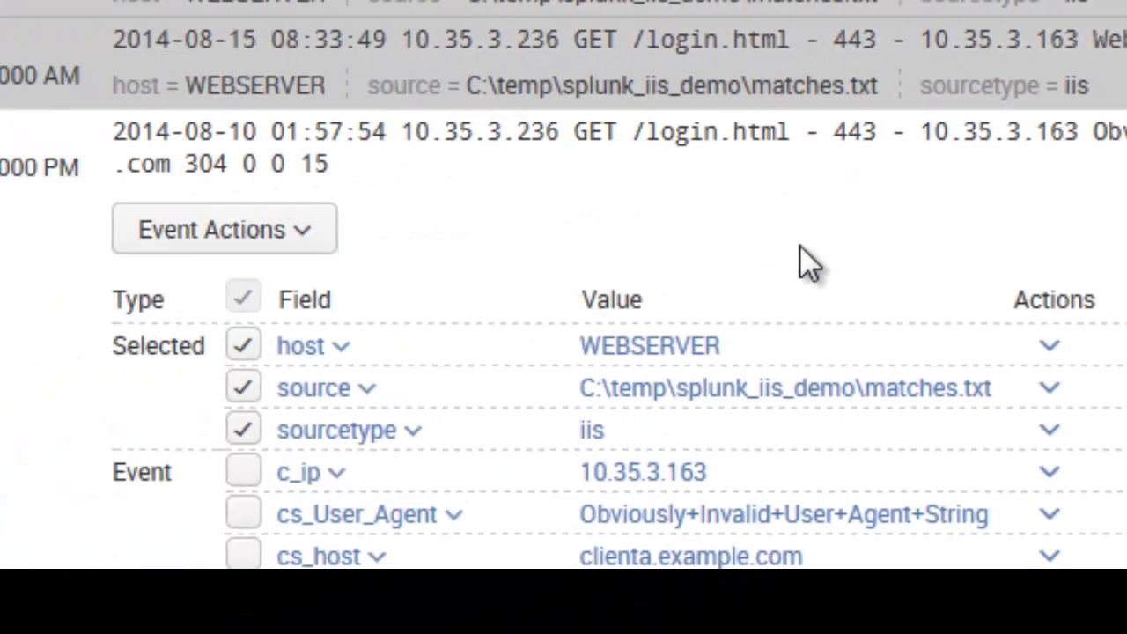
Examine the ua_ fields of the event with the invalid user agent string, including ua_browser, ua_propertyname and ua_fromcache.
scroll(1095, 94, "down", 10)
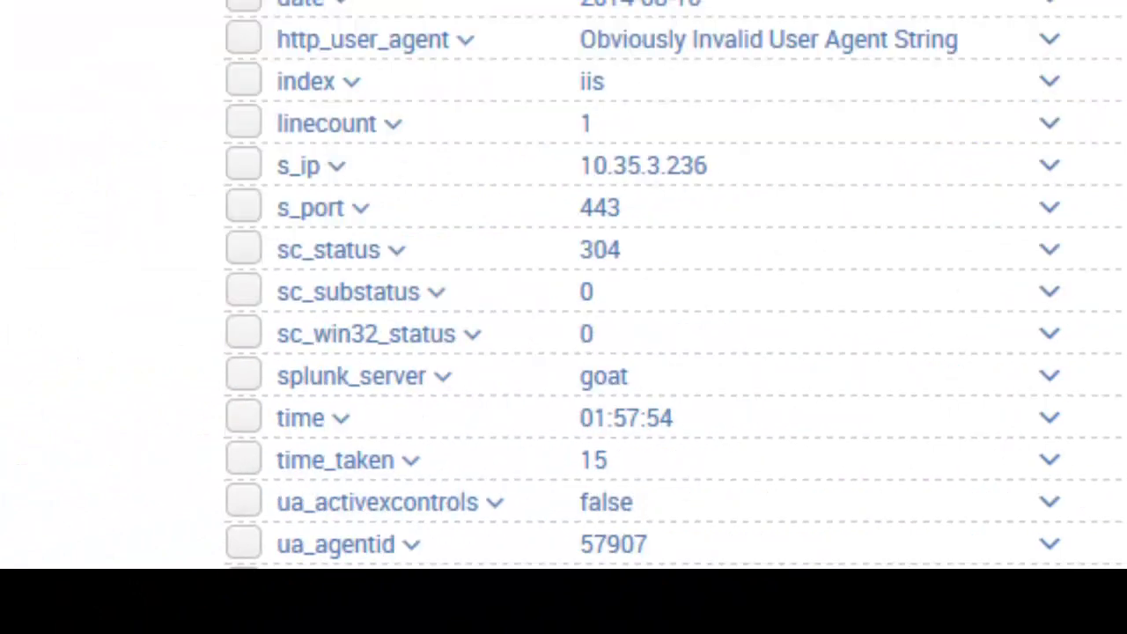
scroll(670, 291, "down", 5)
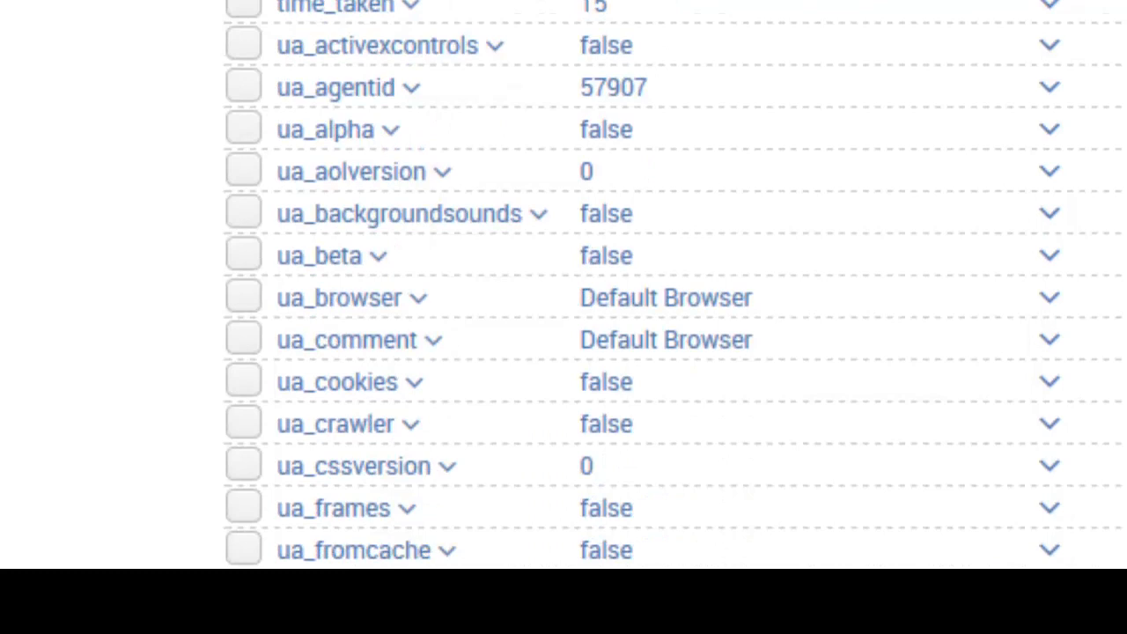
scroll(479, 70, "down", 3)
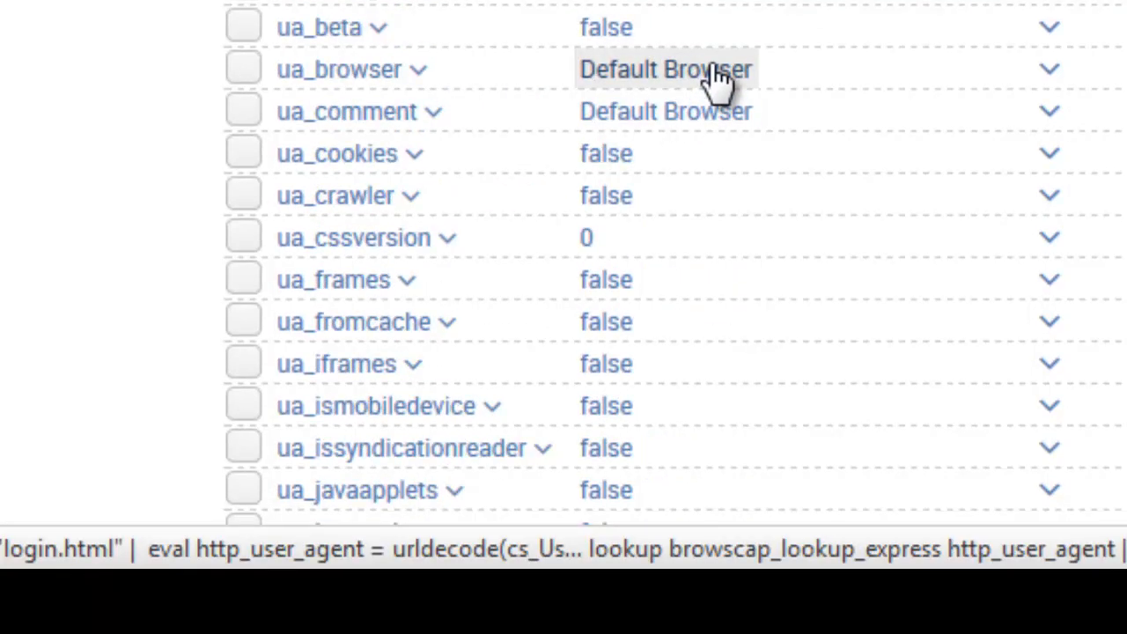
scroll(718, 75, "down", 5)
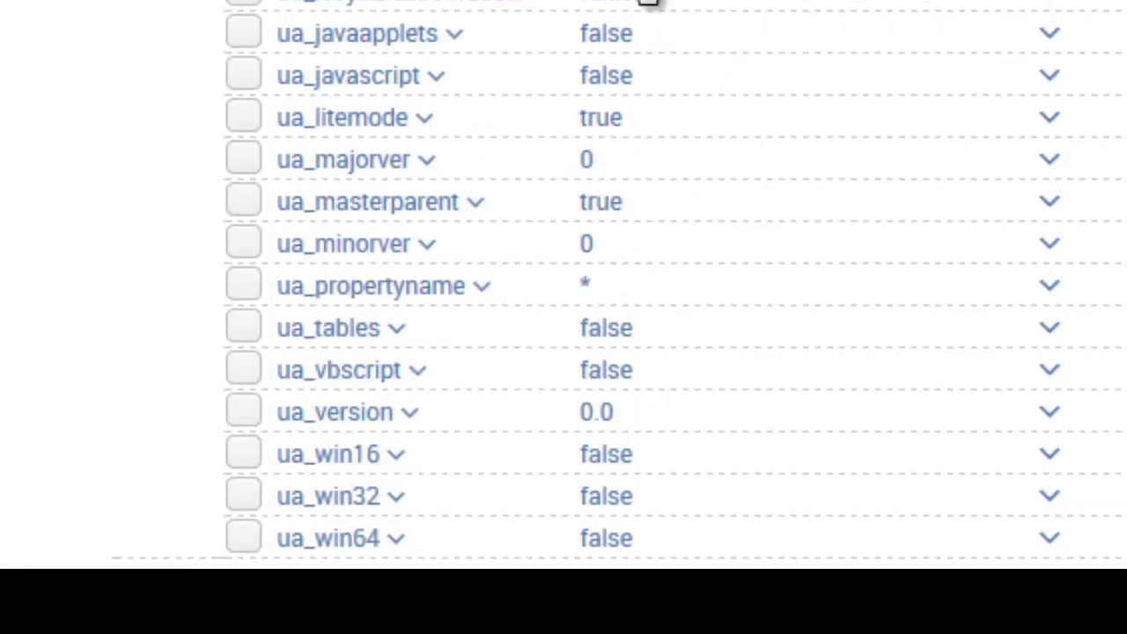
scroll(637, 410, "down", 2)
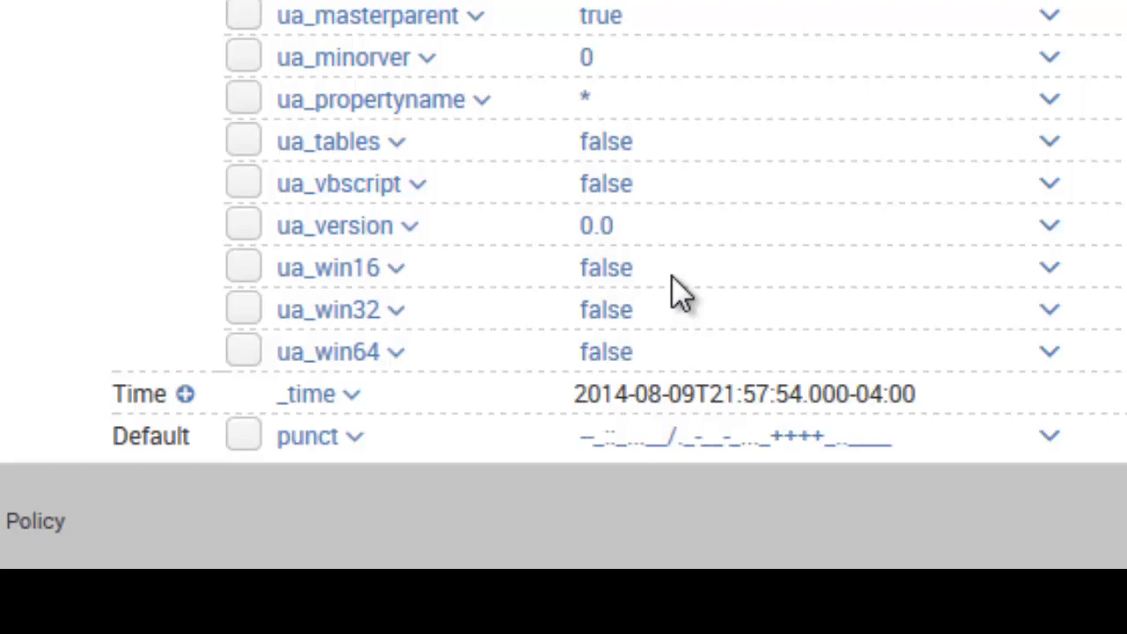
scroll(669, 564, "up", 8)
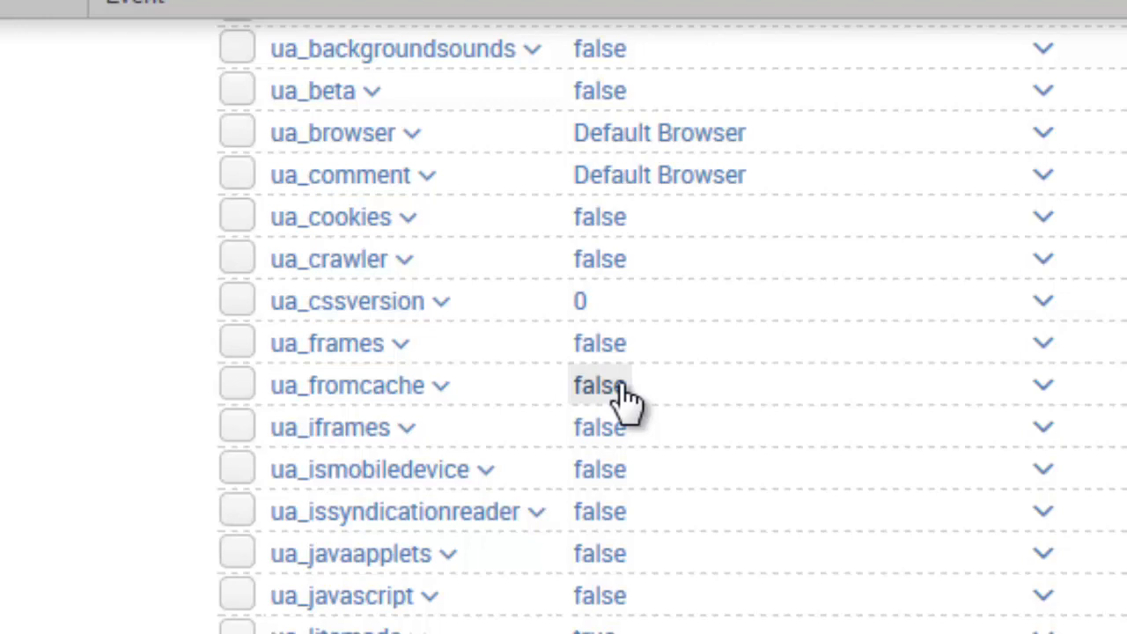
scroll(340, 327, "up", 5)
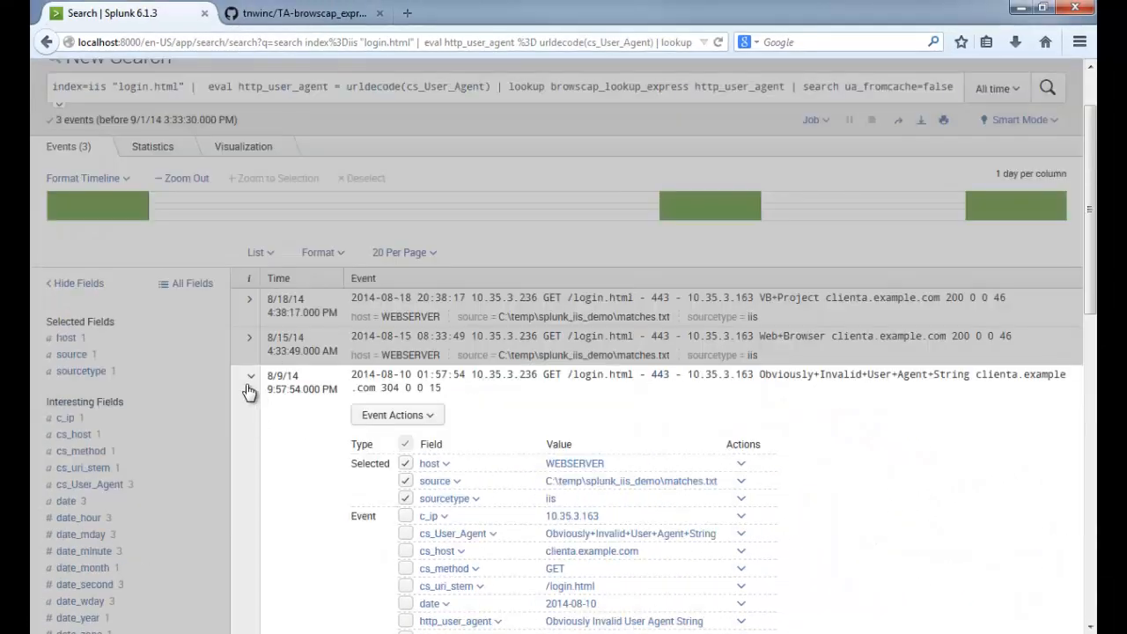
Copy the http_user_agent value Obviously Invalid User Agent String from the expanded event.
scroll(660, 475, "down", 3)
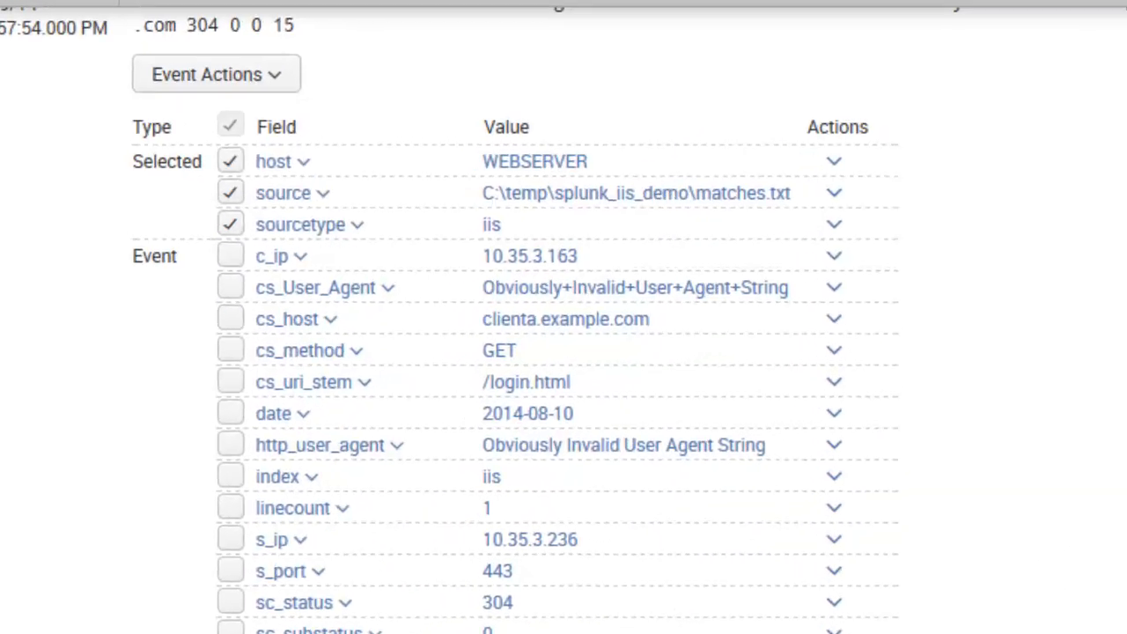
left_click_drag(833, 246, 432, 266)
key("ctrl+c")
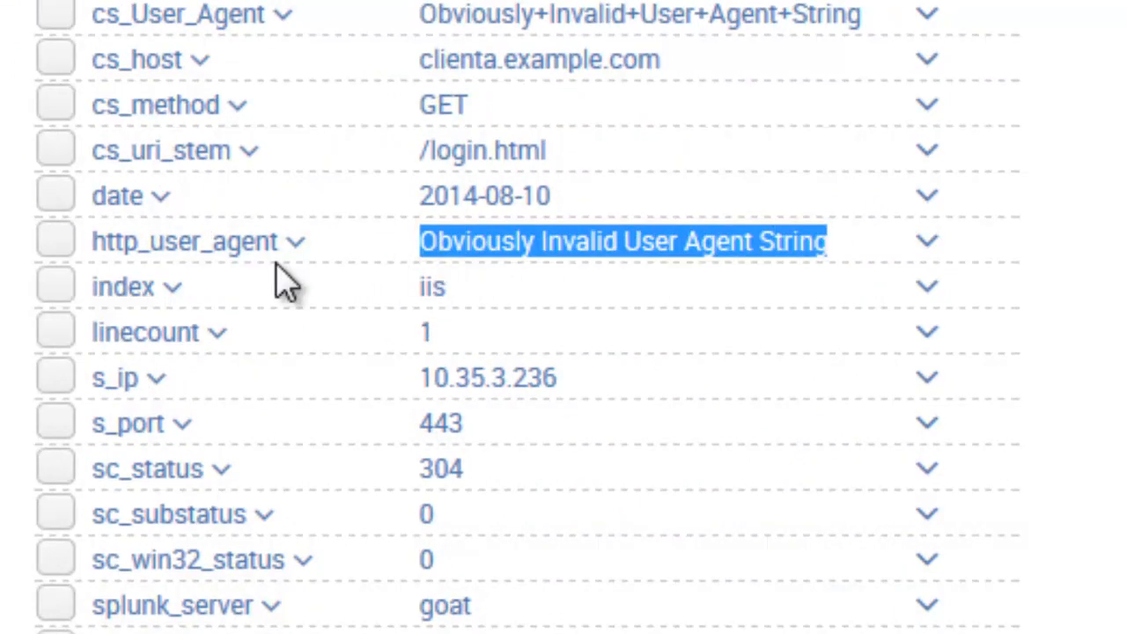
Switch to the Command Prompt, change to C:\Splunk\etc\apps\TA-browscap_express\bin and list its files.
key("alt+Tab")
type("cd\\")
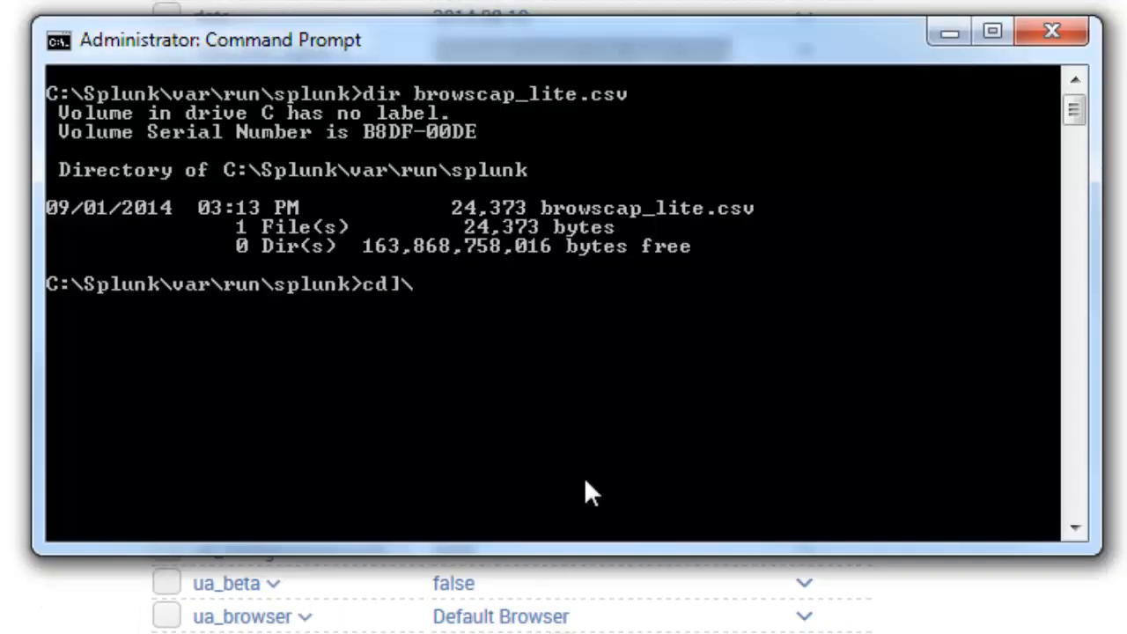
key("Return")
type("cd spllu")
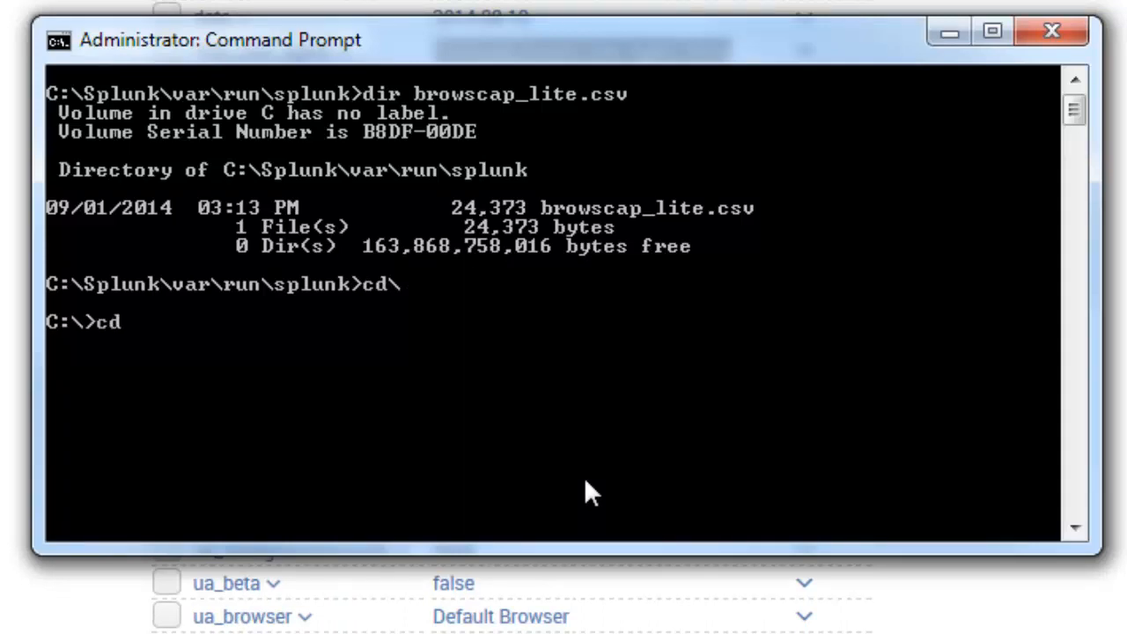
key("BackSpace")
key("BackSpace")
key("Tab")
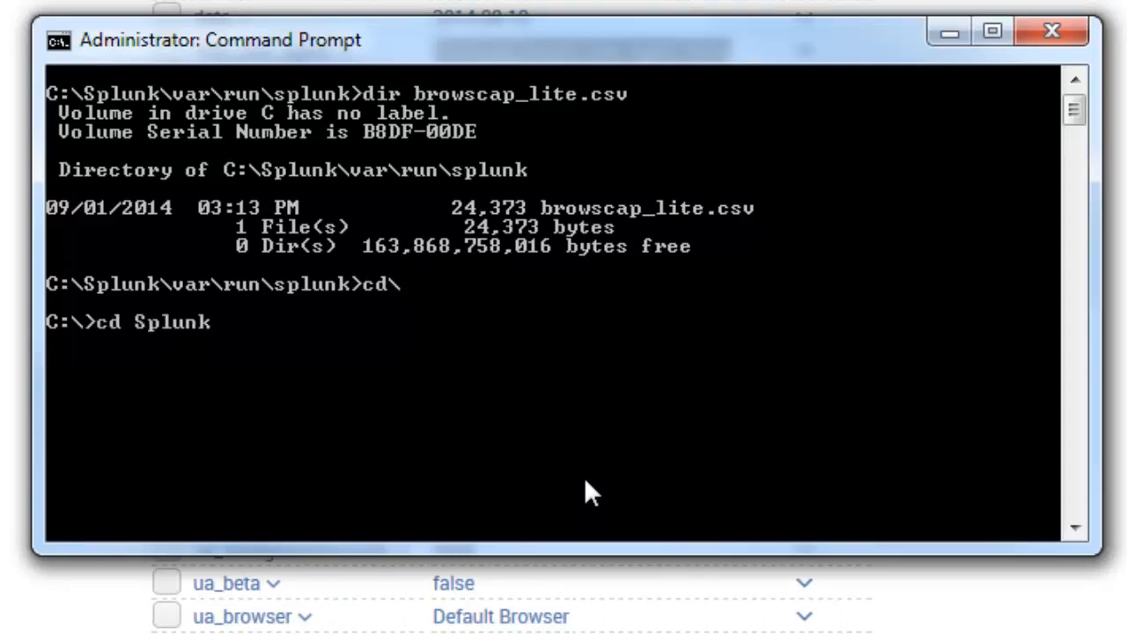
type("\\etc\\apps\\ta")
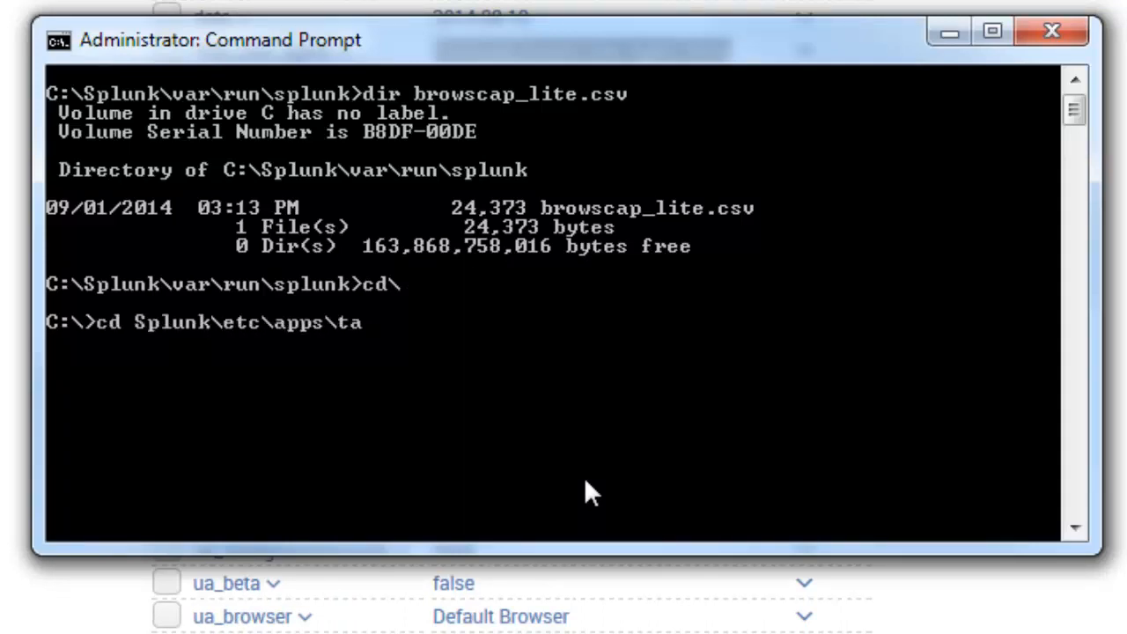
key("Tab")
type("\\b")
key("Tab")
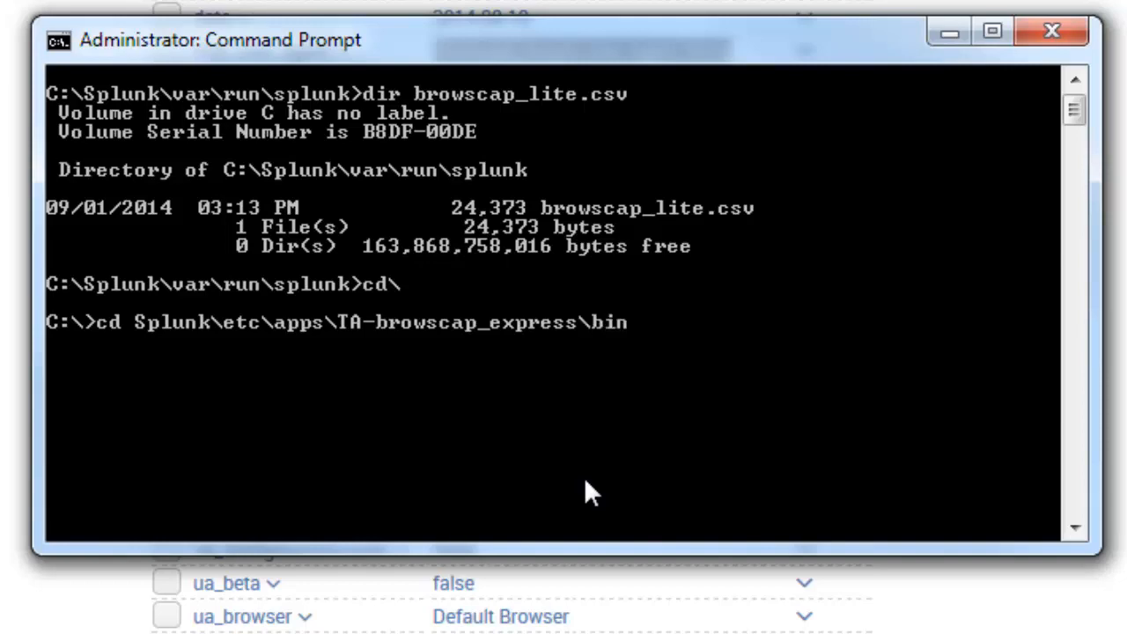
key("Return")
type("dir")
key("Return")
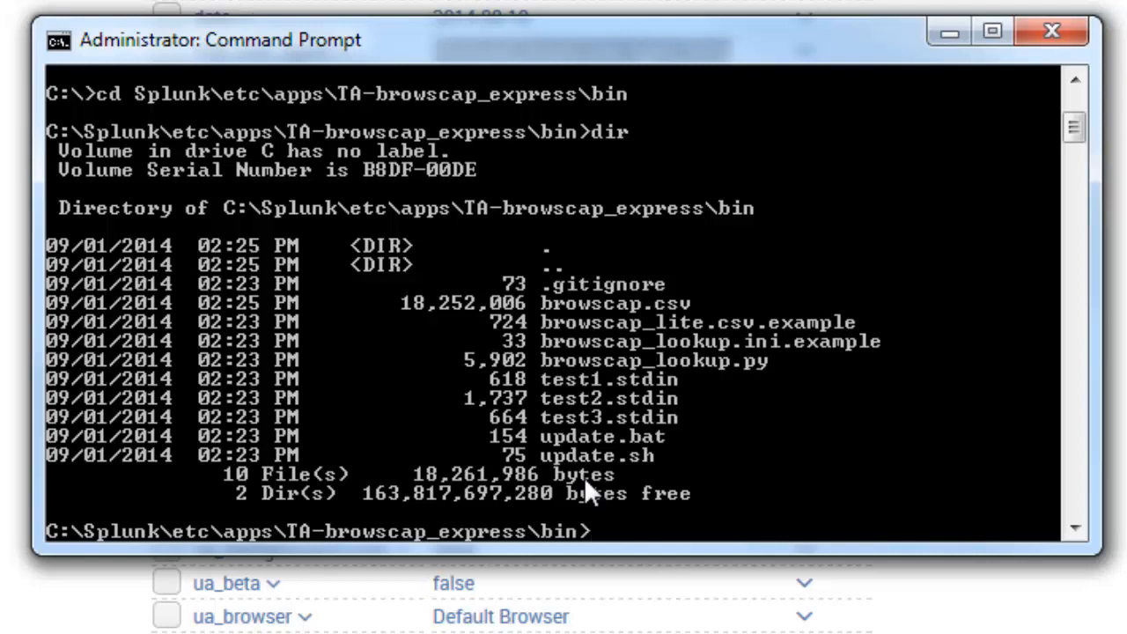
Create blacklist.txt in the add-on's bin folder with Notepad and paste in the copied string Obviously Invalid User Agent String.
type("notepad")
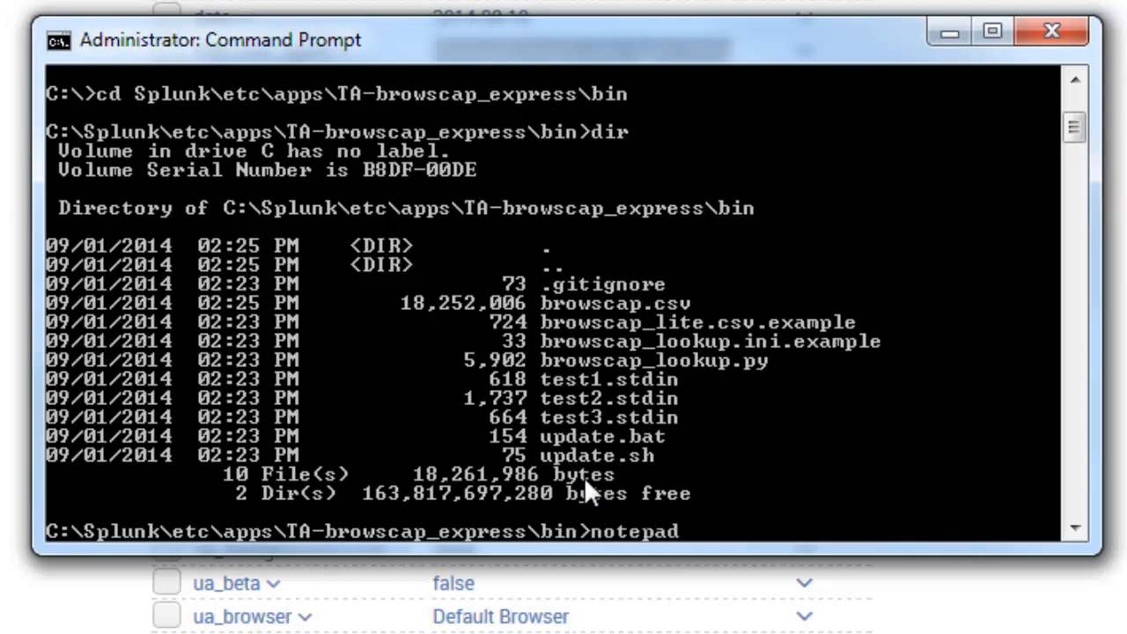
type(" blacklis")
key("BackSpace")
type("cklist.t")
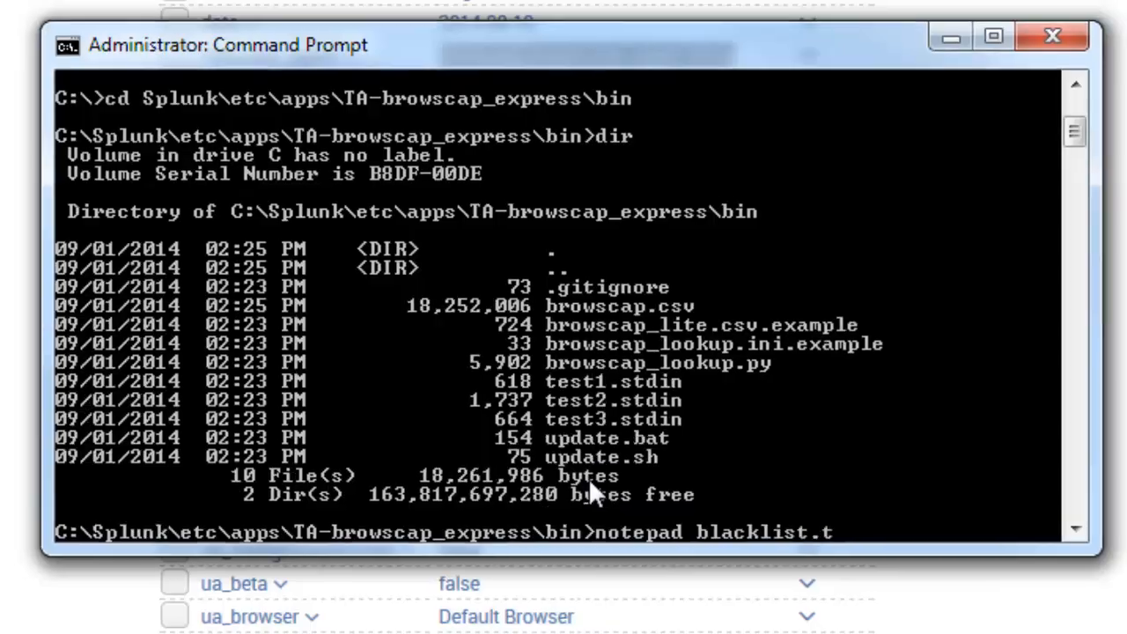
type("xt")
key("Return")
key("Return")
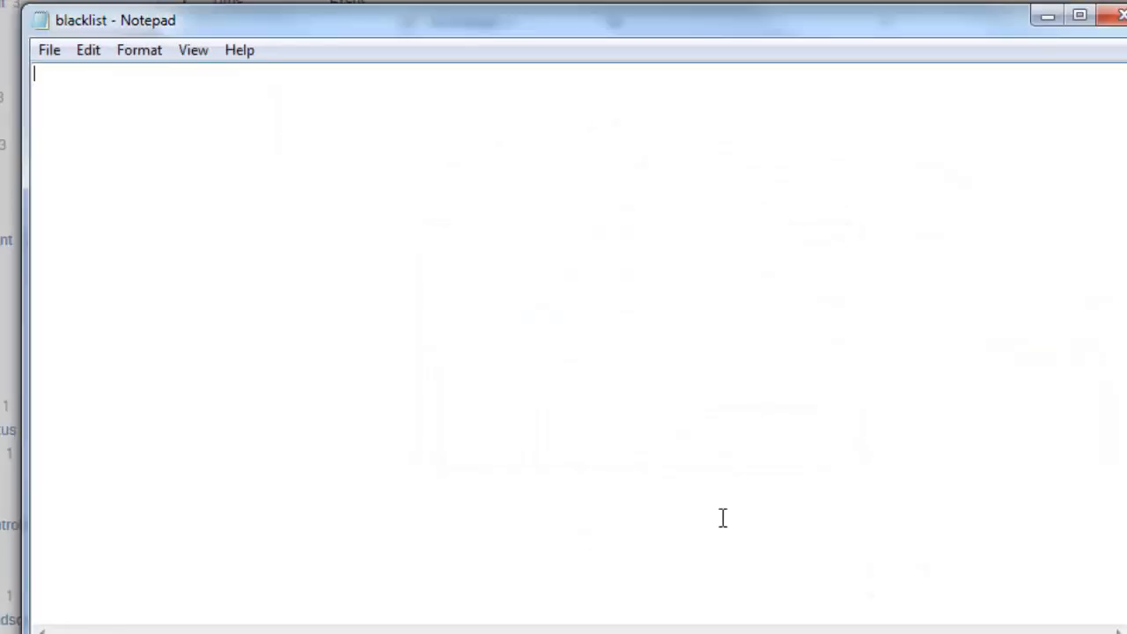
key("ctrl+v")
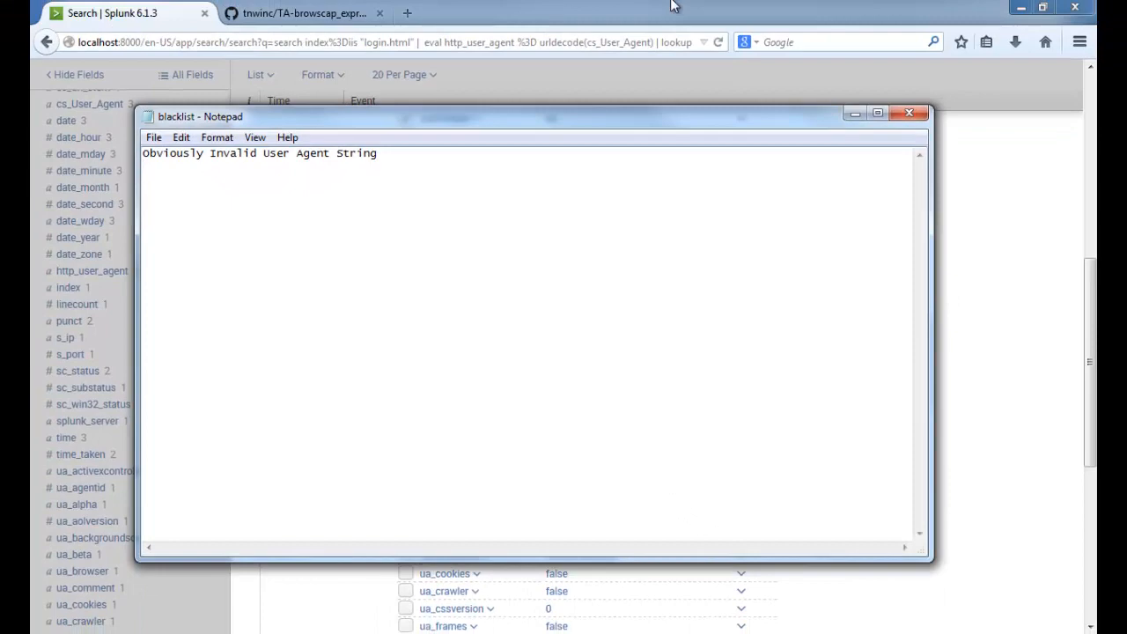
Switch back to Splunk, collapse the expanded event and rerun the search filtered on ua_fromcache=false.
left_click(674, 4)
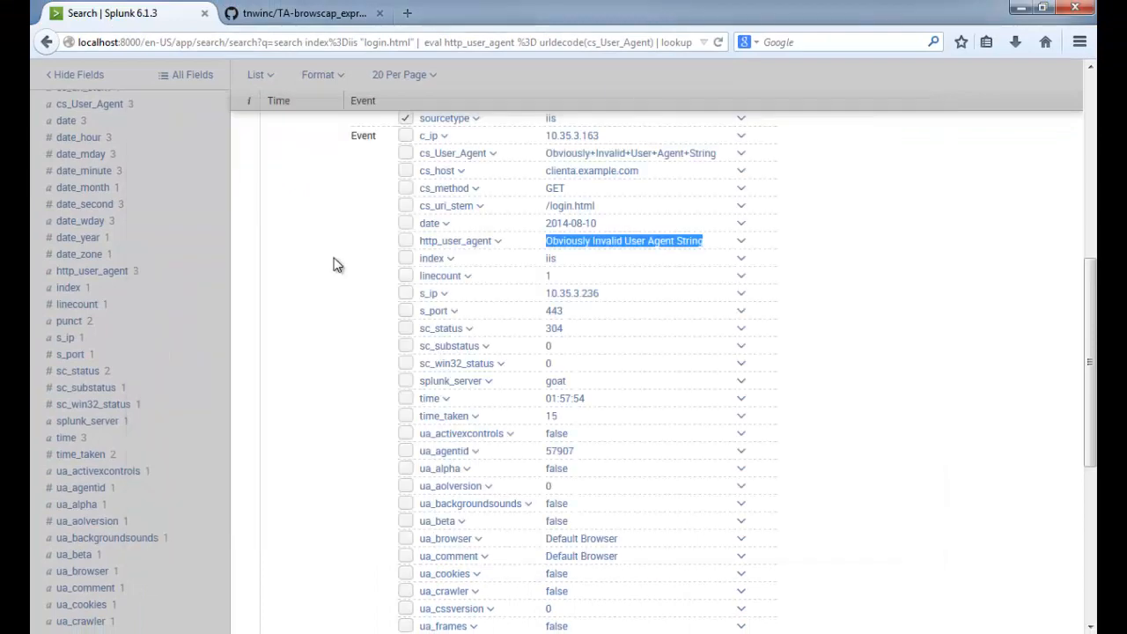
scroll(323, 257, "up", 8)
left_click(248, 384)
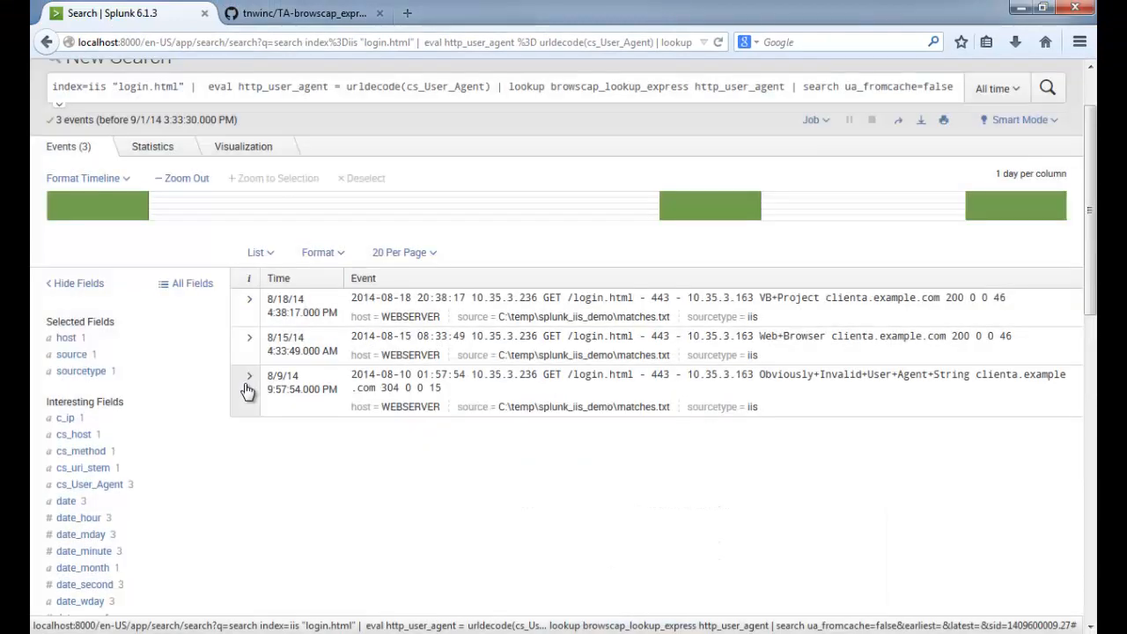
left_click(249, 339)
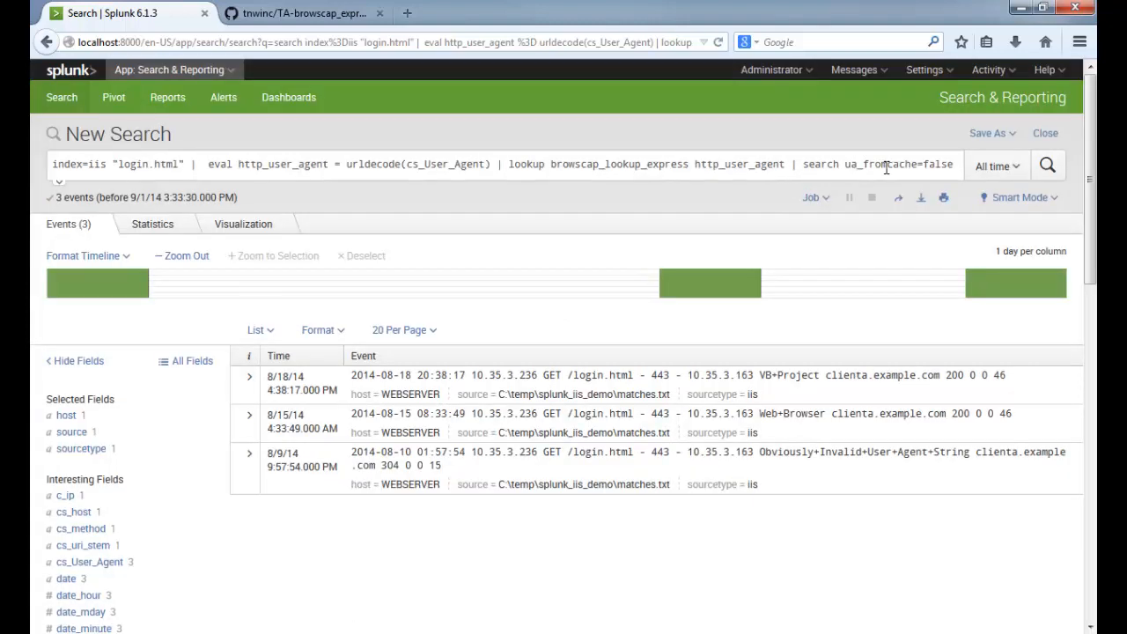
left_click(1048, 169)
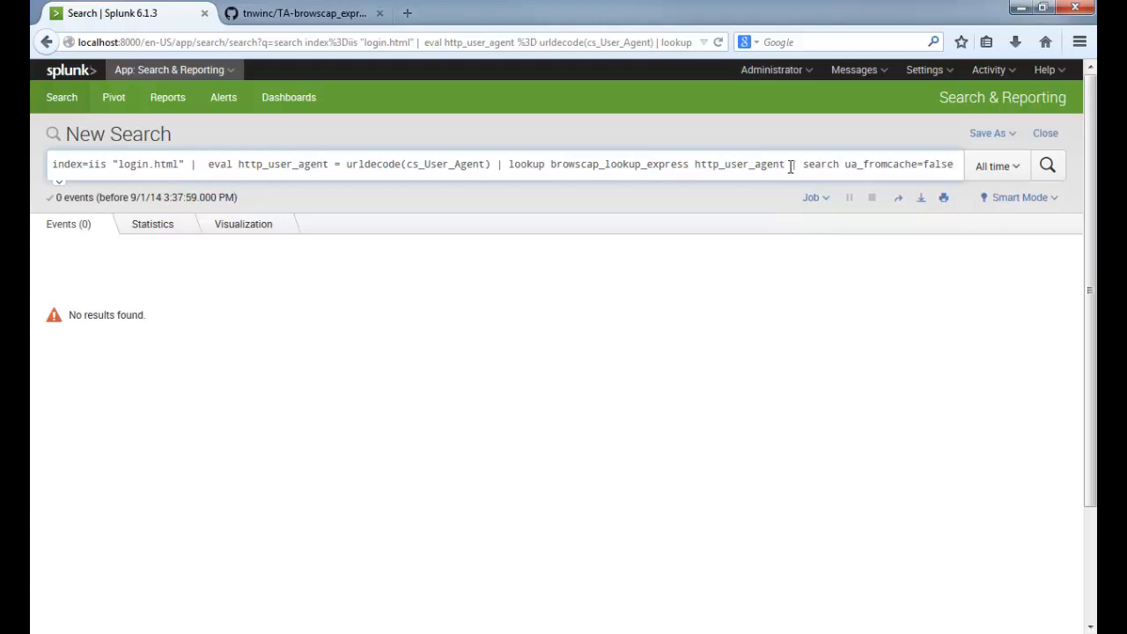
Remove | search ua_fromcache=false from the end of the query and run the search.
left_click_drag(787, 165, 1002, 173)
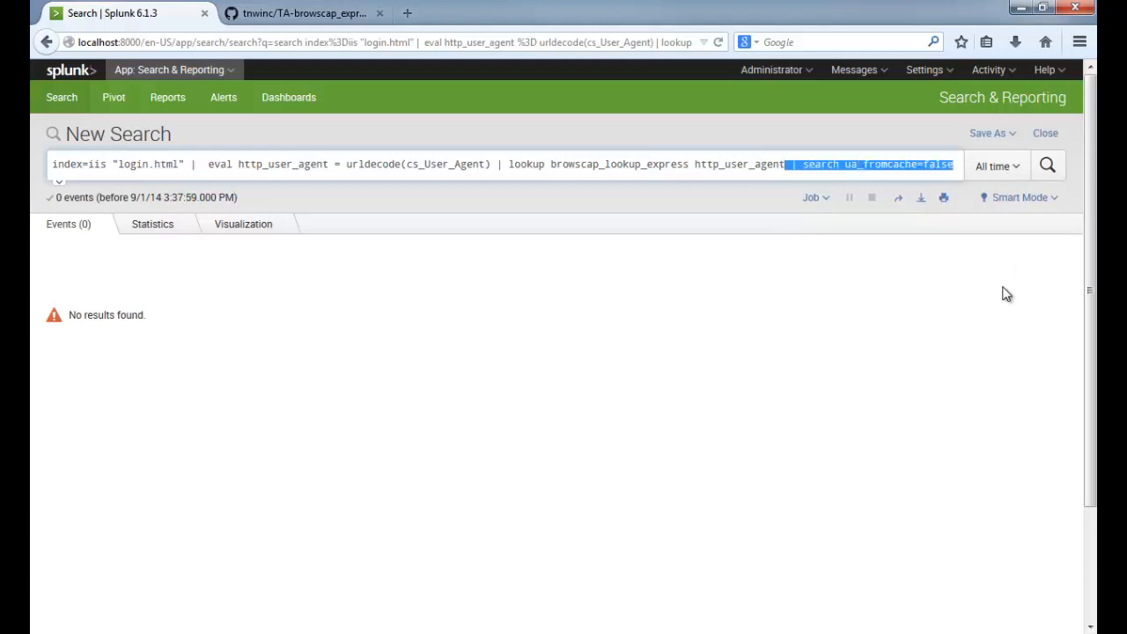
key("BackSpace")
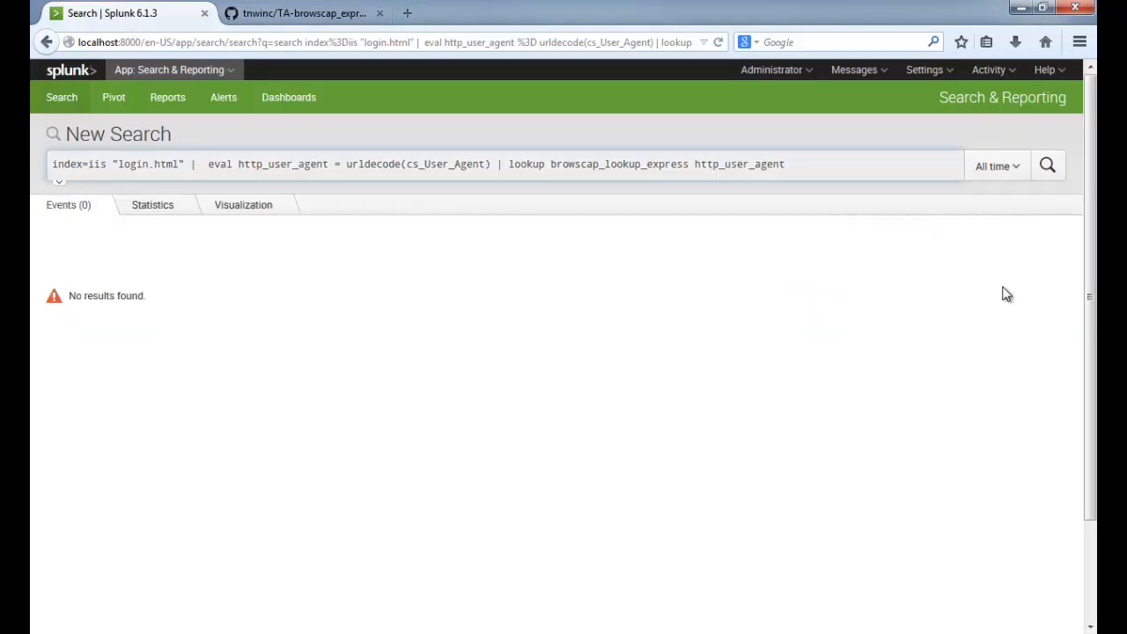
key("Return")
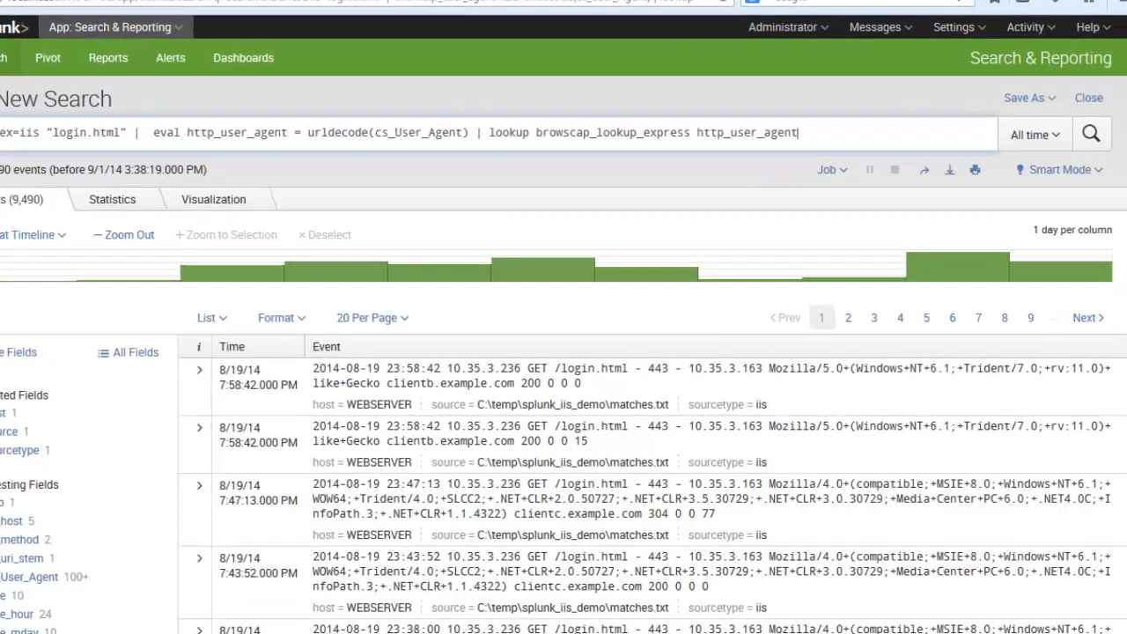
Switch to the Command Prompt and display the contents of browscap_lookup.ini.example.
left_click(715, 631)
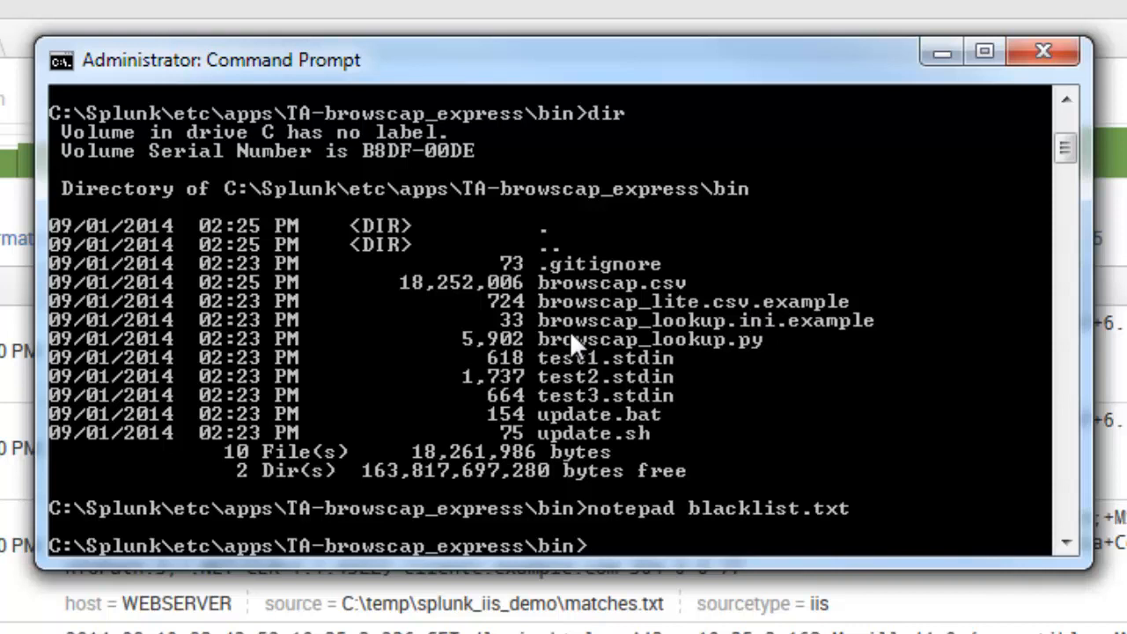
type("type browscap")
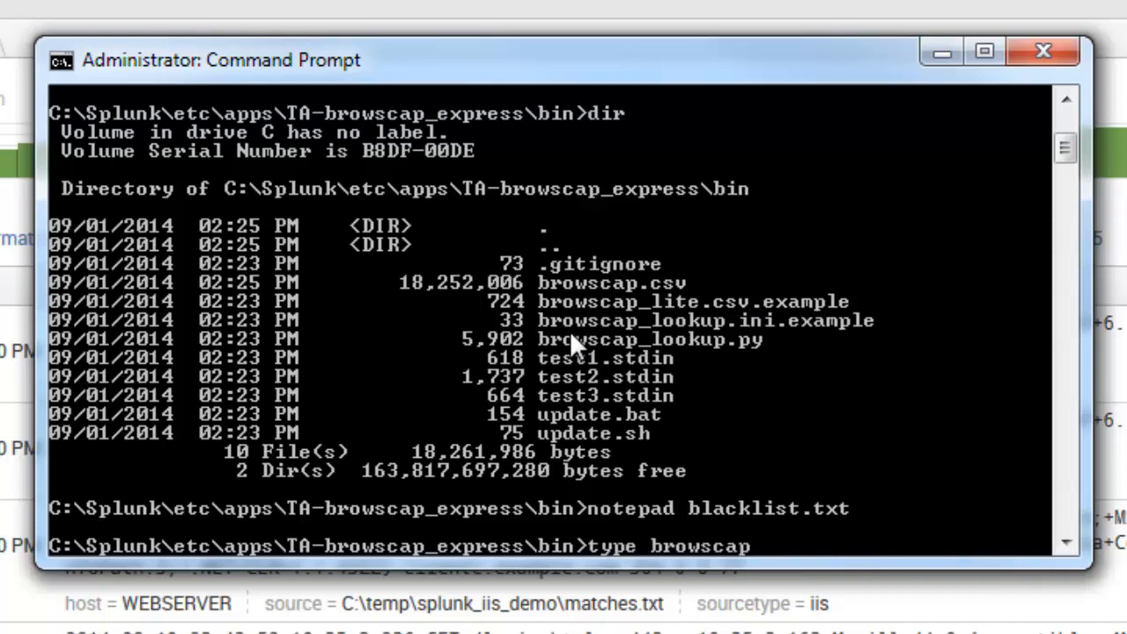
type("_lookup.ini.example")
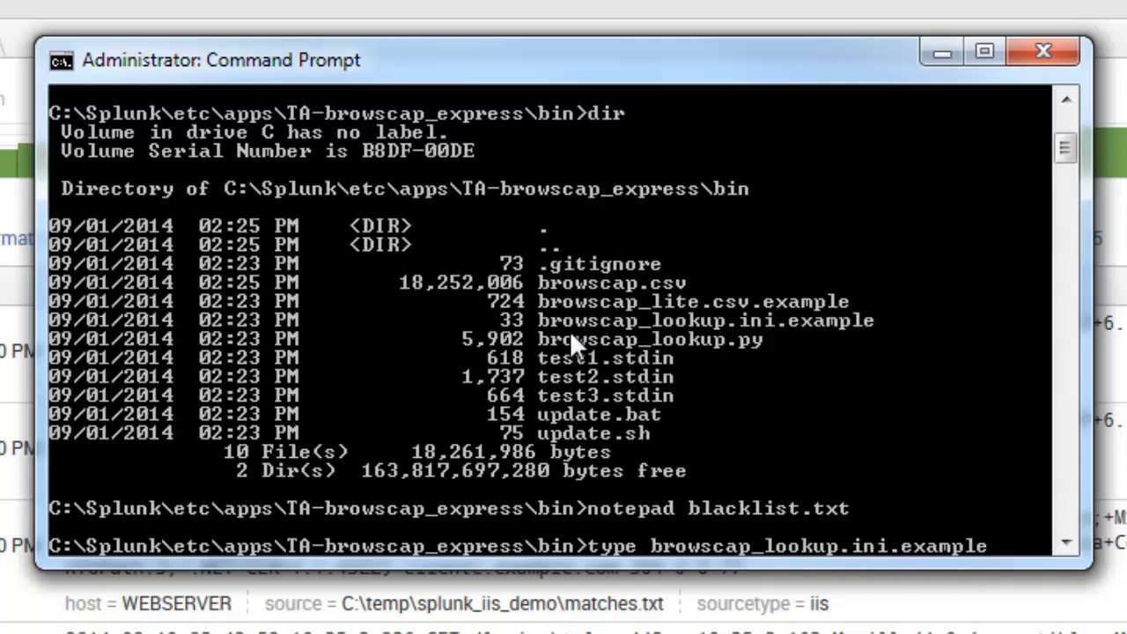
key("Return")
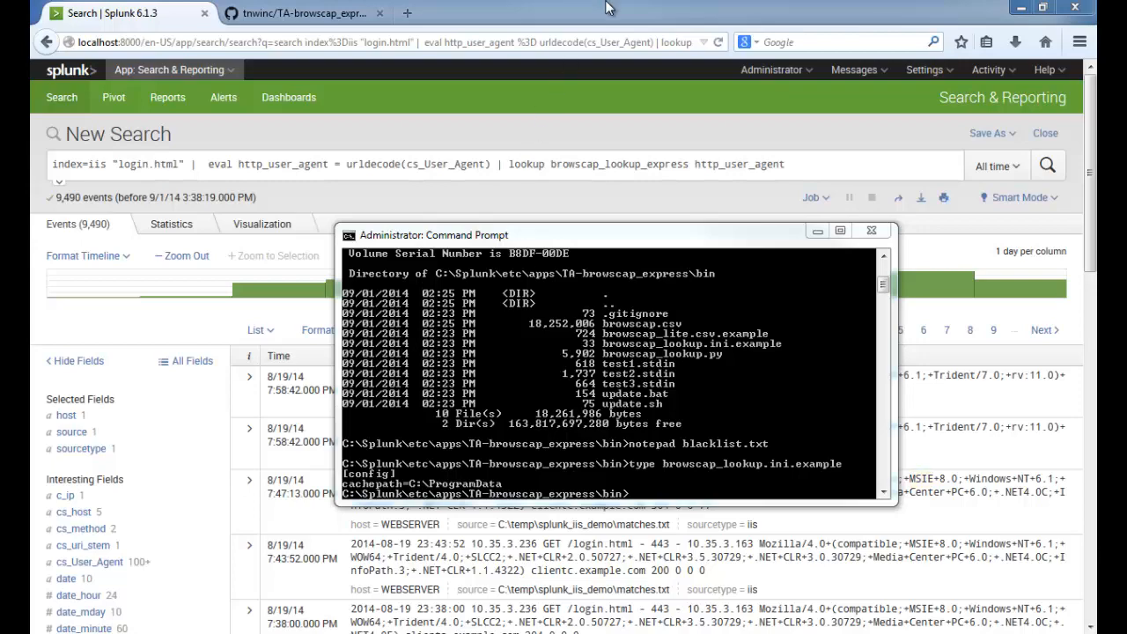
Return to Splunk, append | chart count(ua_comment) by ua_comment to the search and run it.
left_click(806, 164)
type("| ")
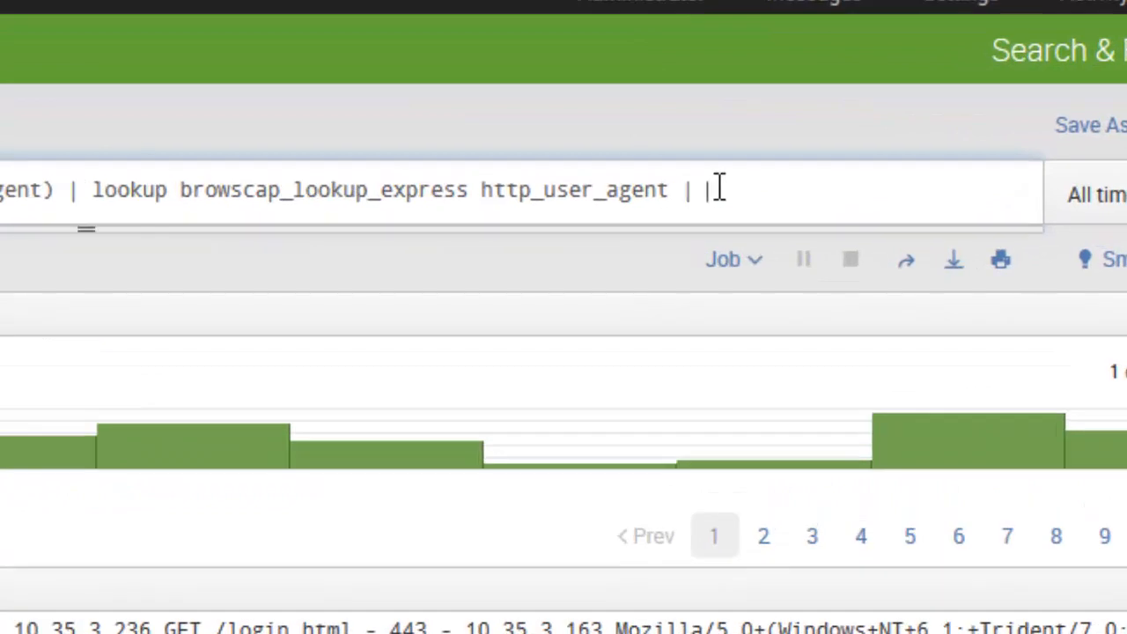
type("chart count")
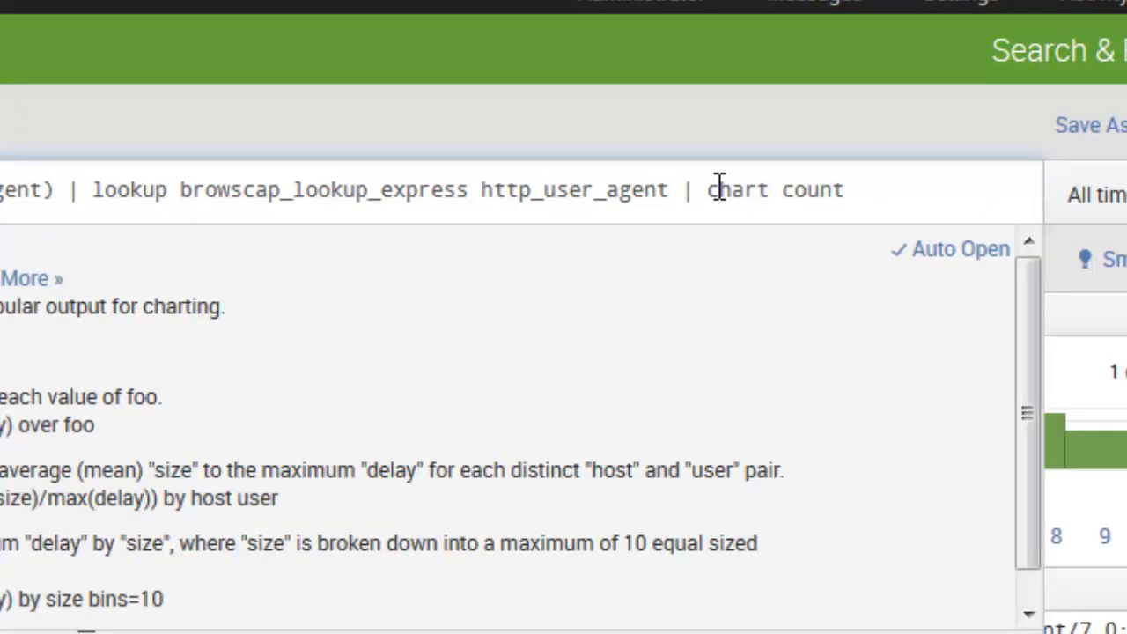
type("(ua_comma")
key("BackSpace")
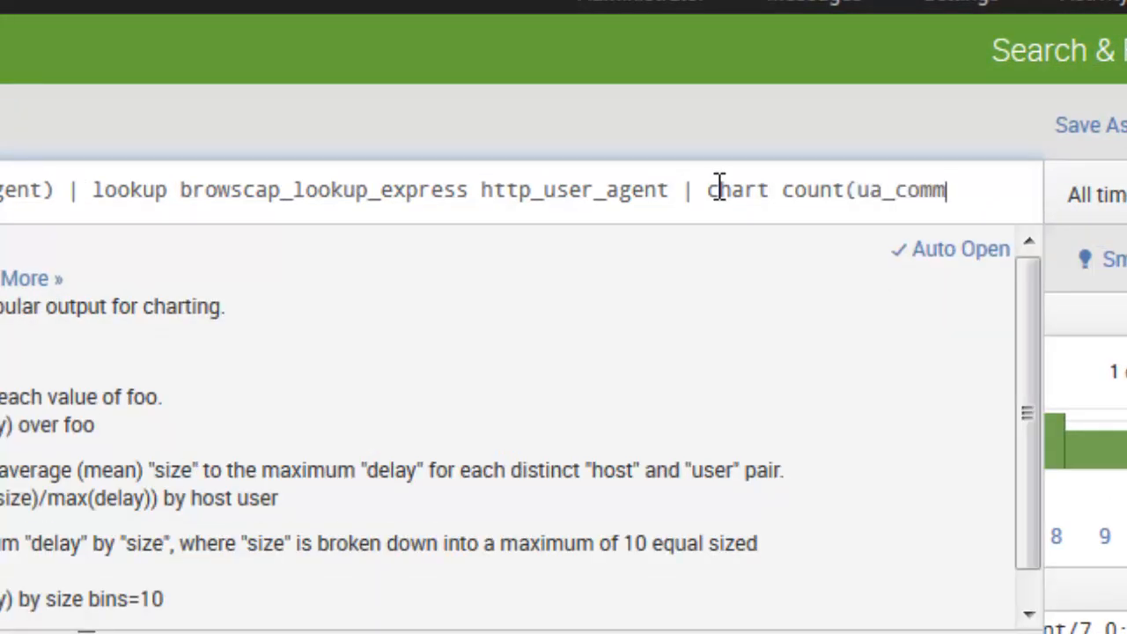
type("ent) by")
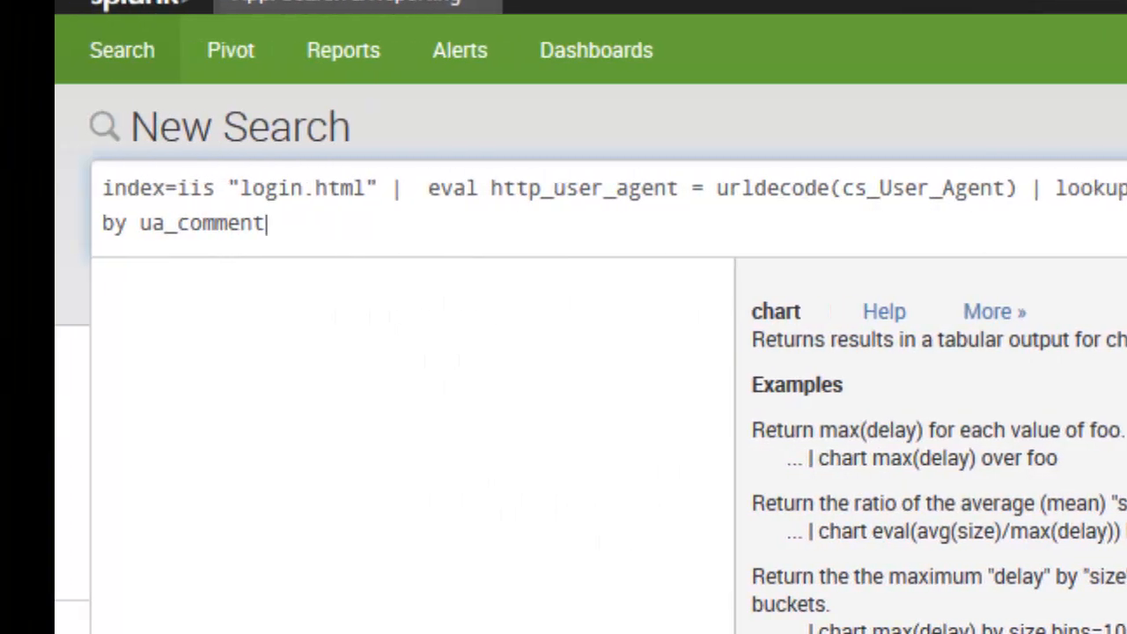
key("Return")
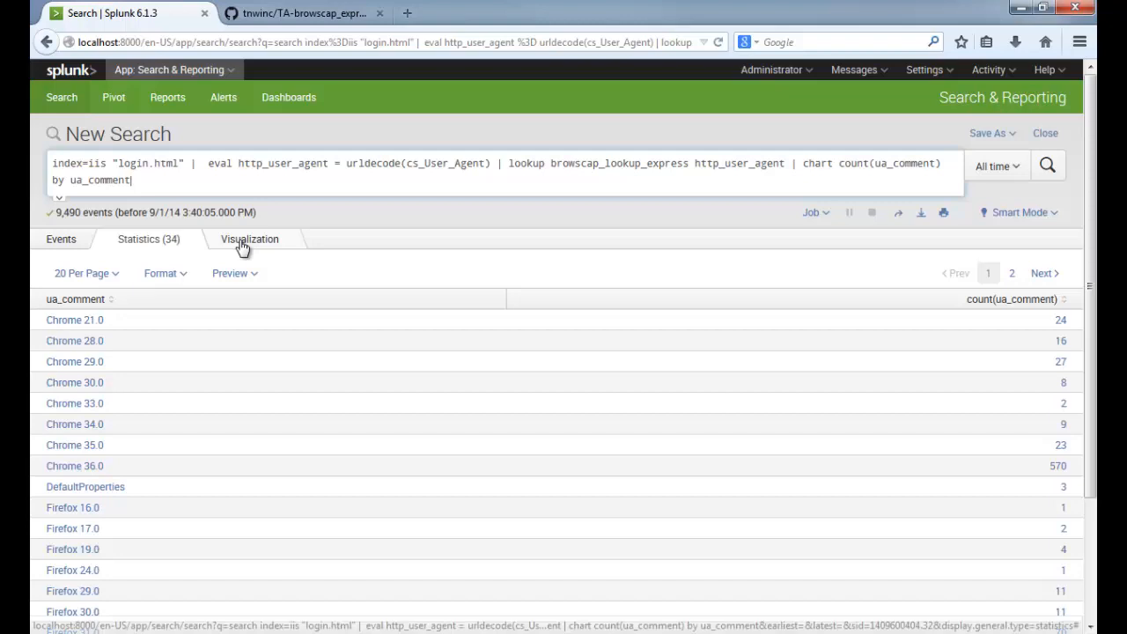
Visualize the ua_comment counts as a pie chart.
left_click(243, 247)
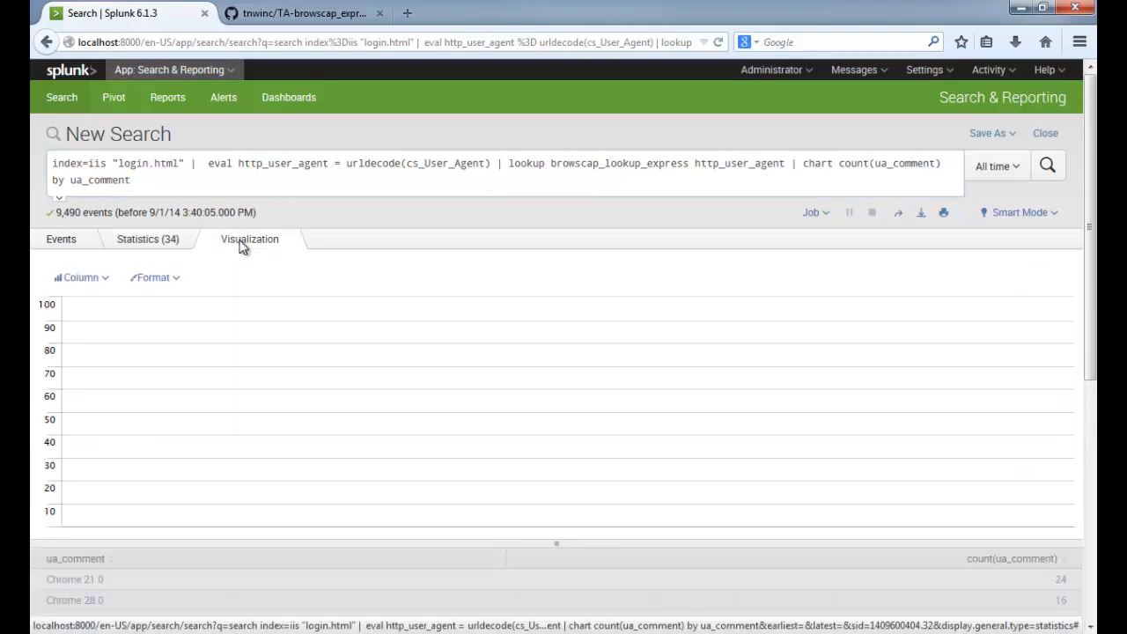
left_click(88, 277)
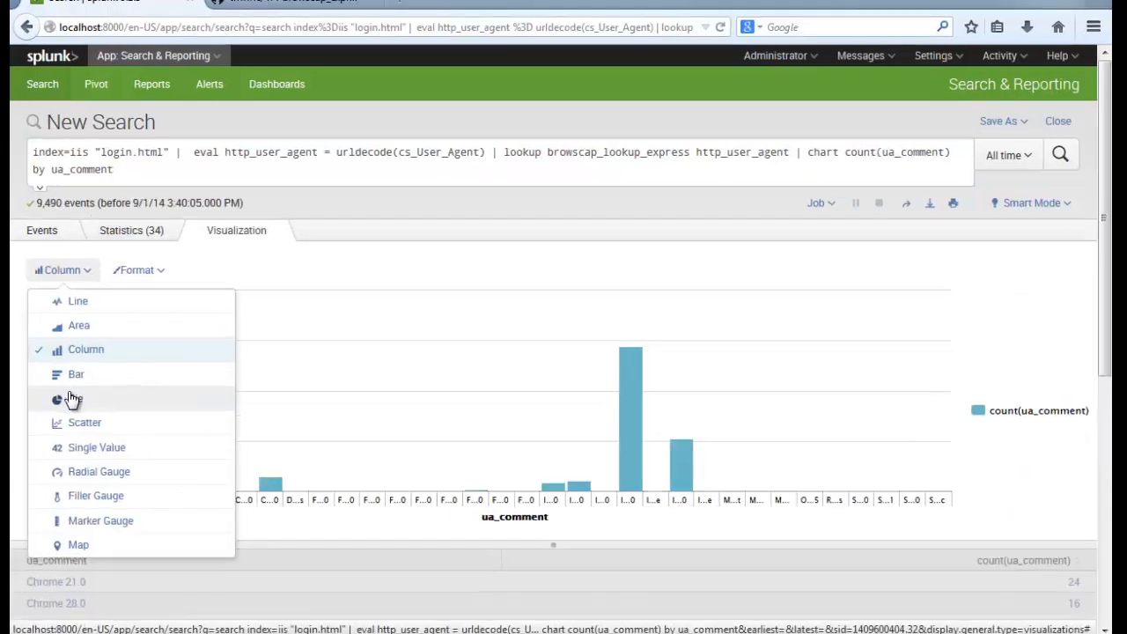
left_click(72, 399)
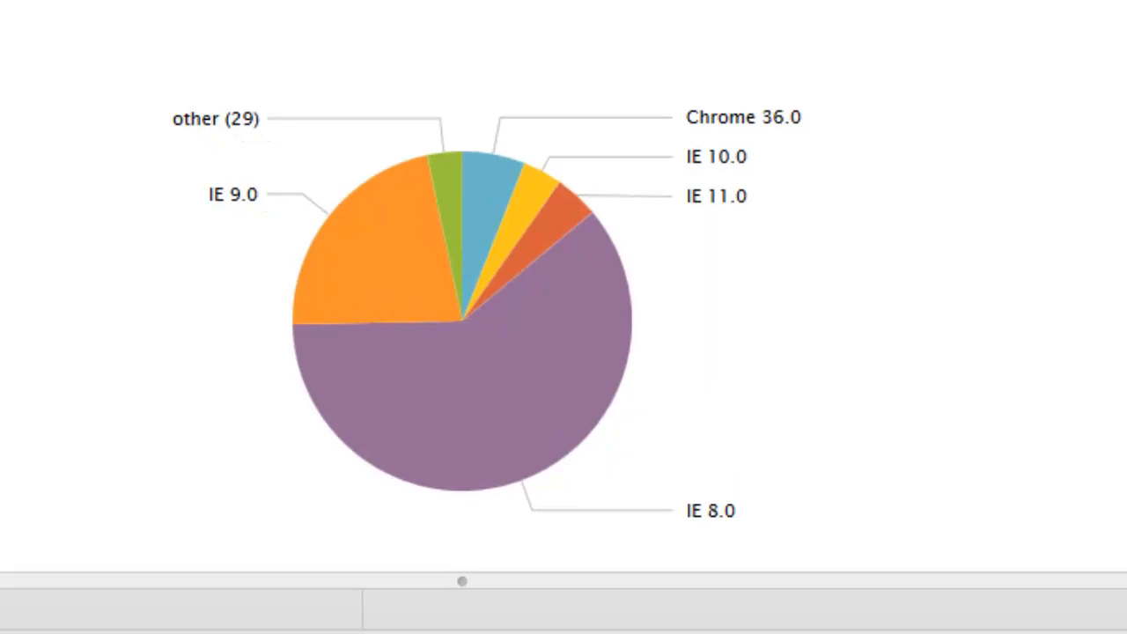
mouse_move(565, 385)
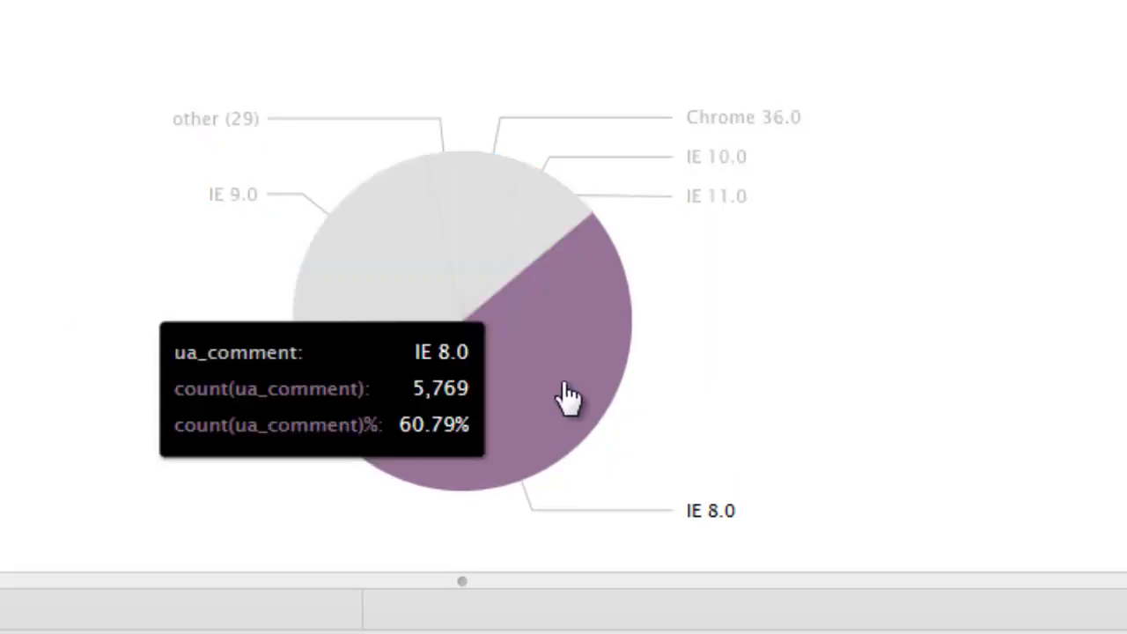